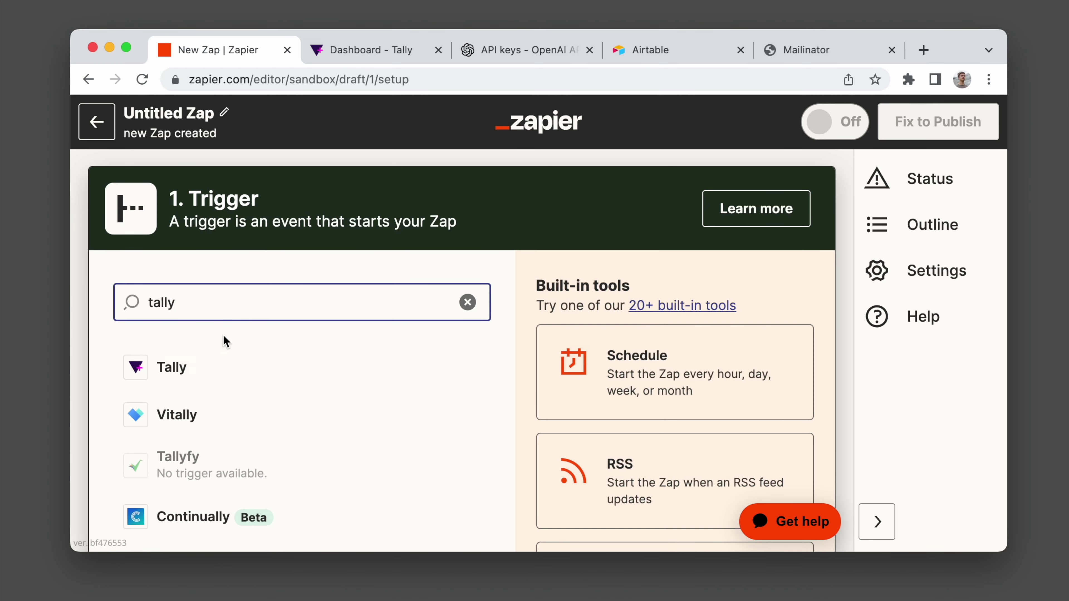
Set the Zap trigger to Tally's New Submission event and continue to form selection.
click(216, 358)
click(216, 324)
click(219, 257)
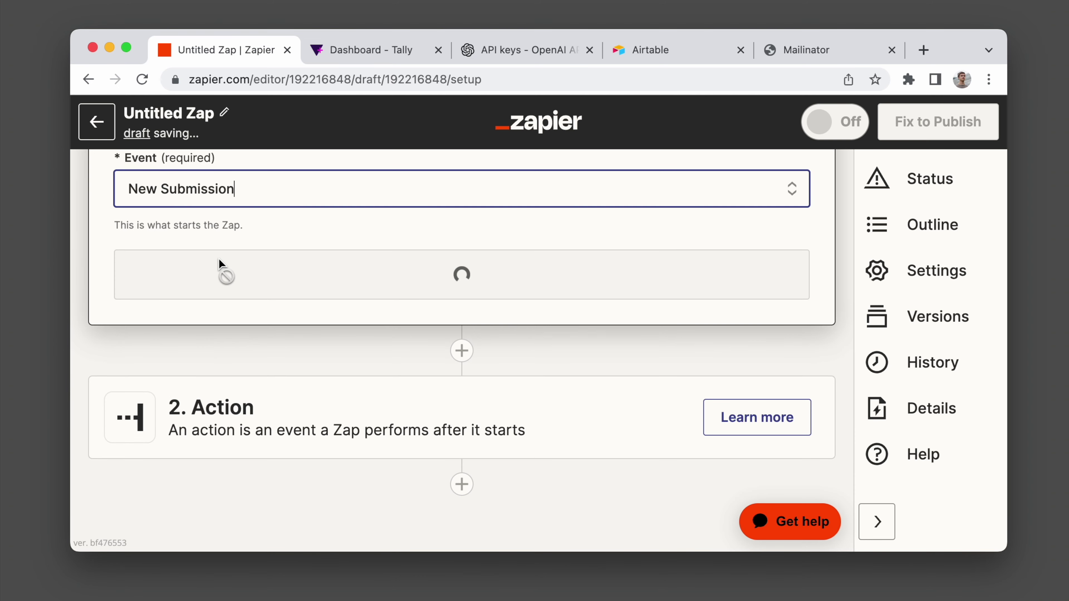
click(207, 309)
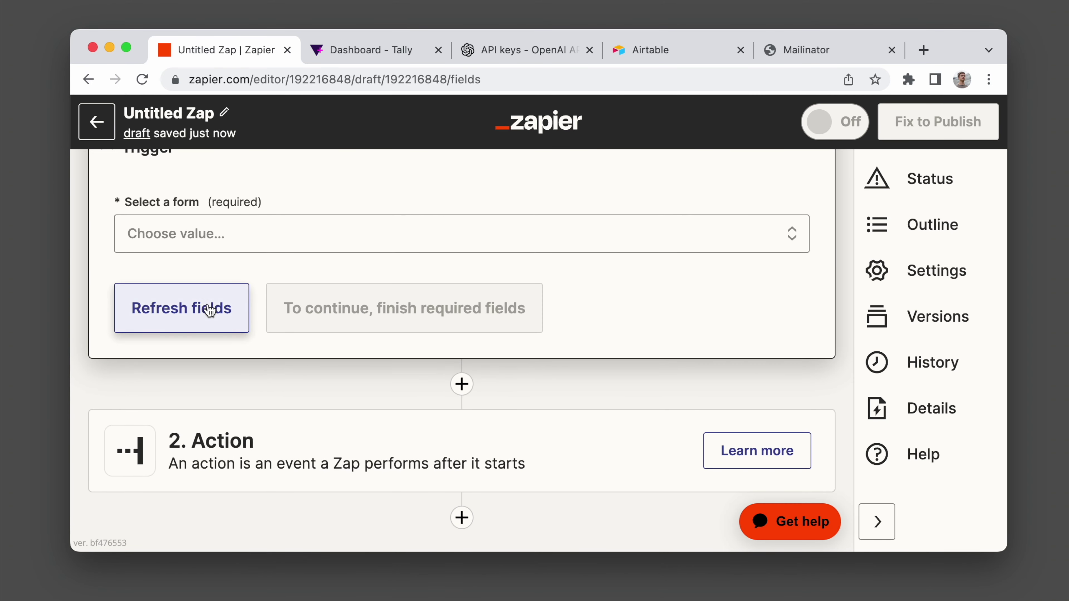
In Tally, create a new blank form titled 'Recipe builder'.
key(ctrl+Tab)
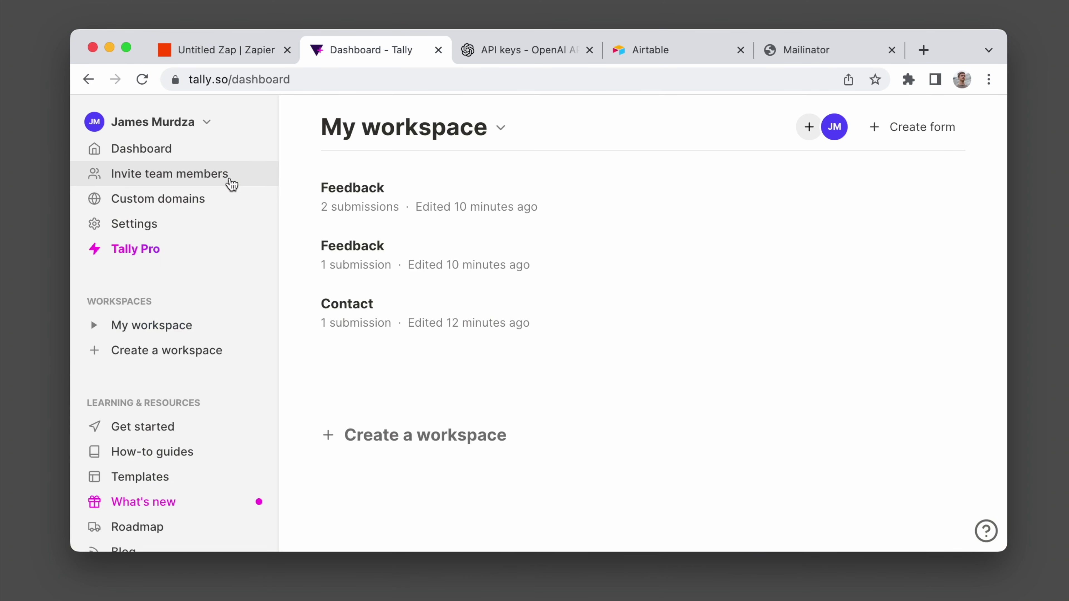
click(901, 128)
text(R)
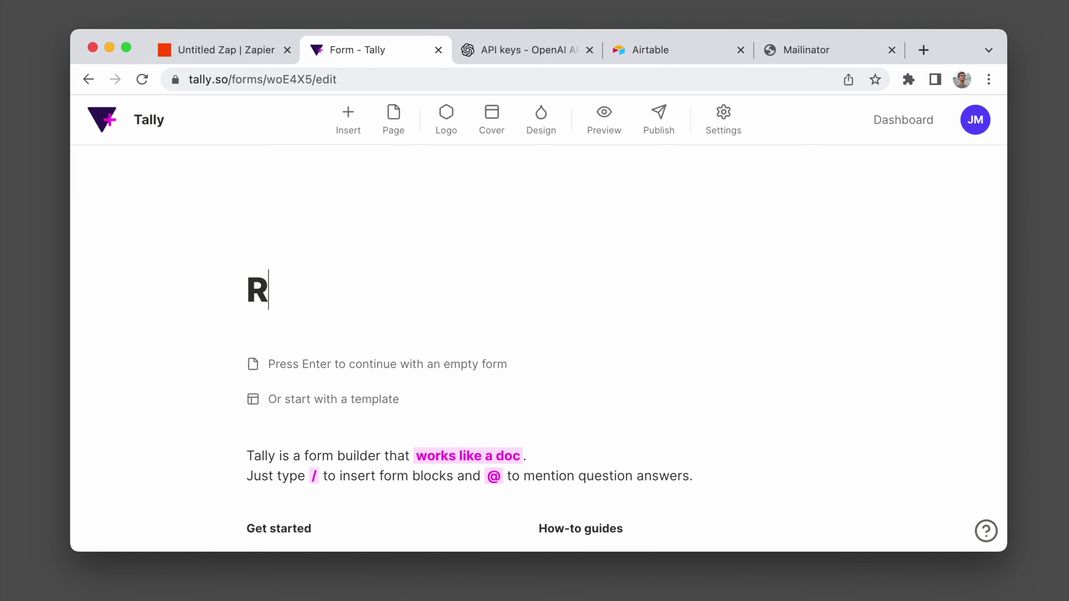
text(ecipe builder)
key(Return)
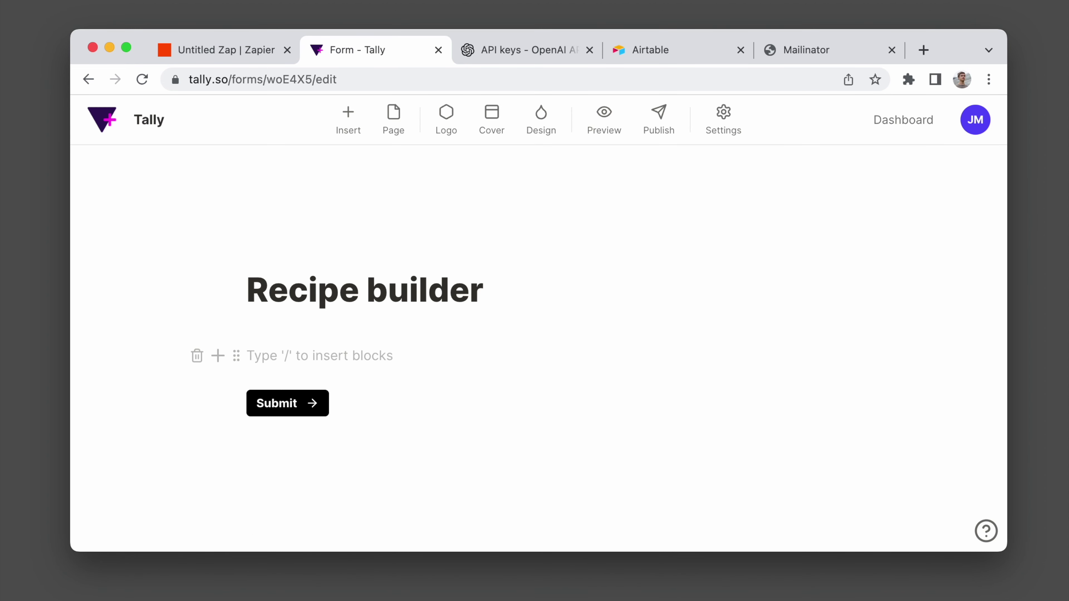
Add a 'Your name:' question with a short answer field labelled 'Name'.
text(Your name:)
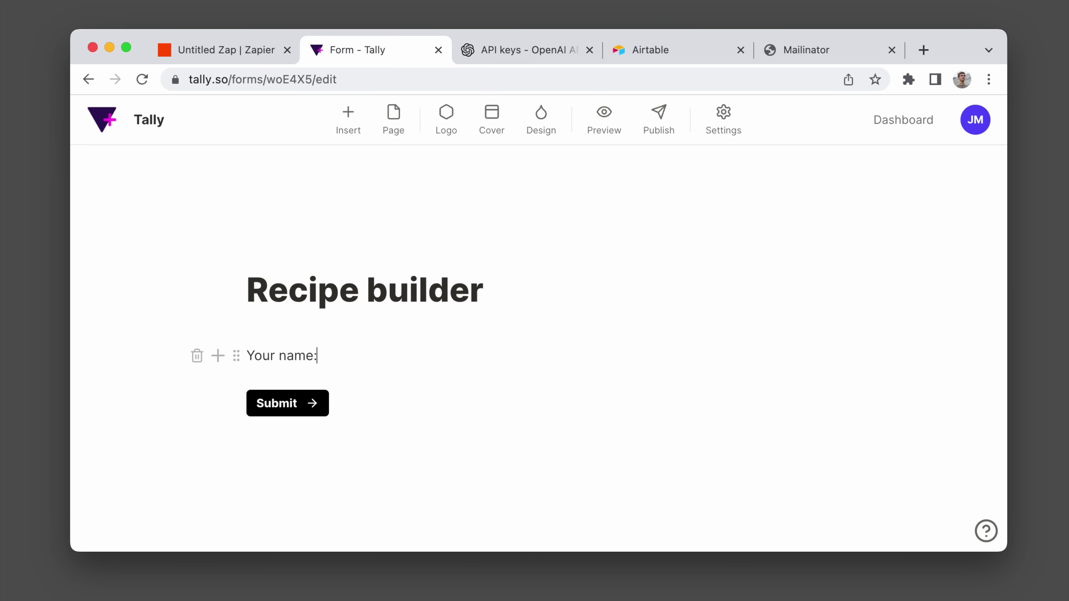
key(Return)
text(/)
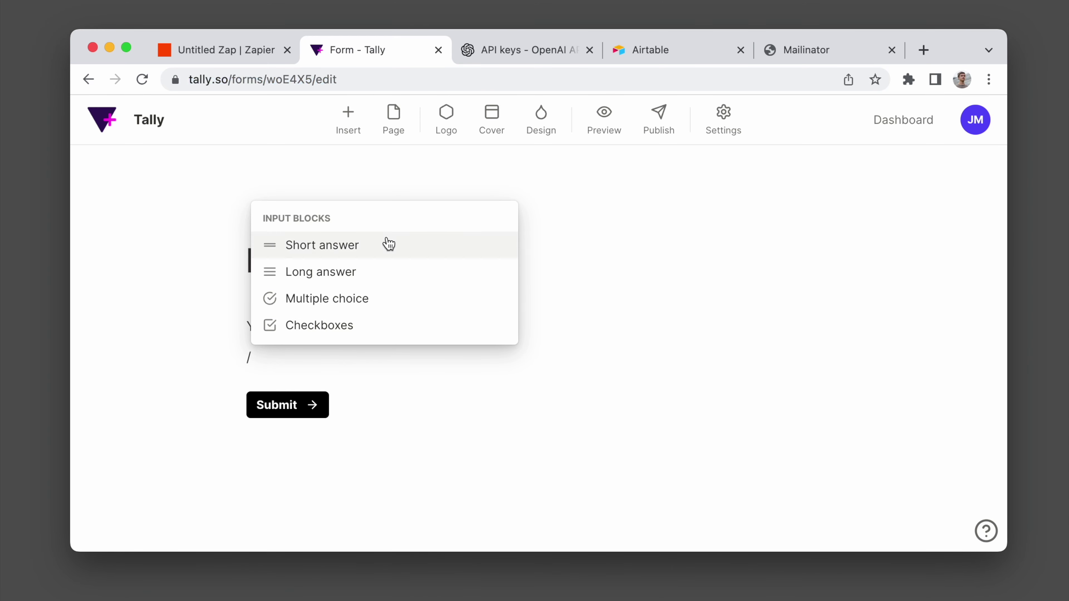
click(386, 241)
text(Y)
key(BackSpace)
text(Name)
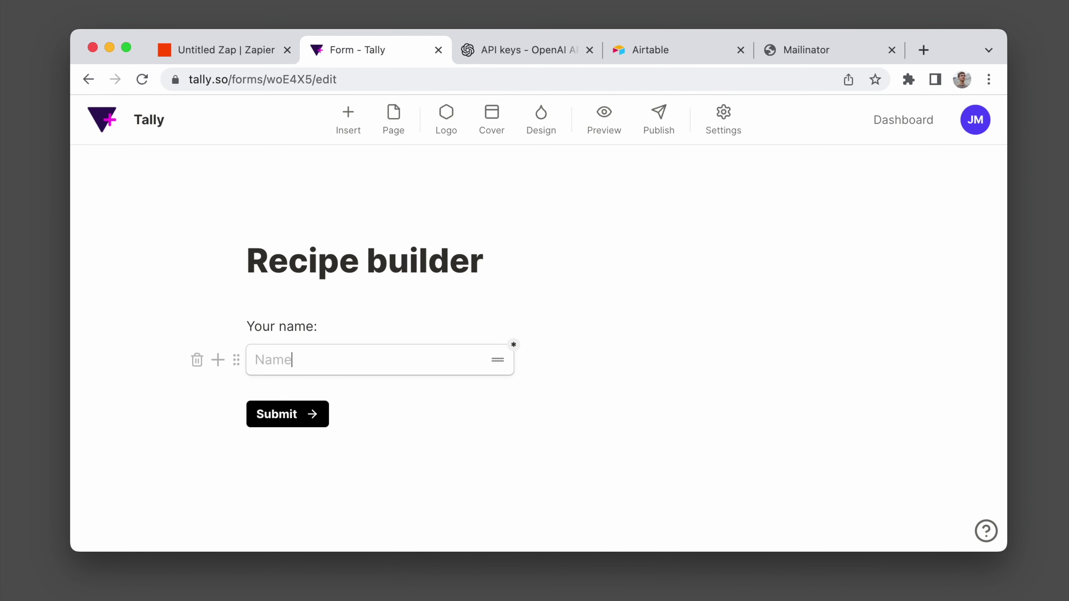
key(Return)
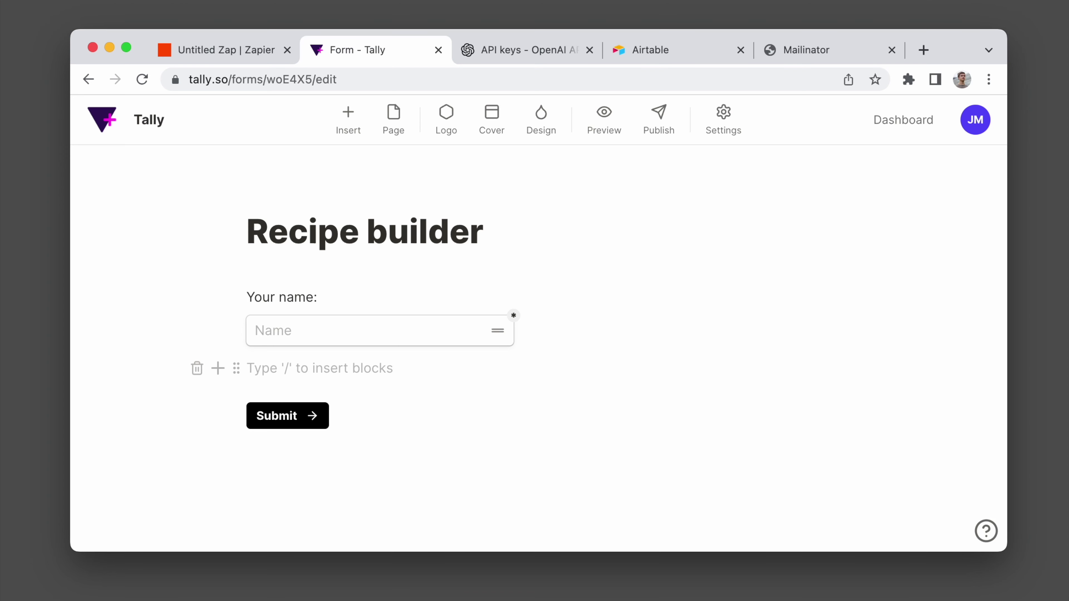
Add 'Email address:' and 'Favorite cuisine:' questions, each with a short answer field.
text(Em)
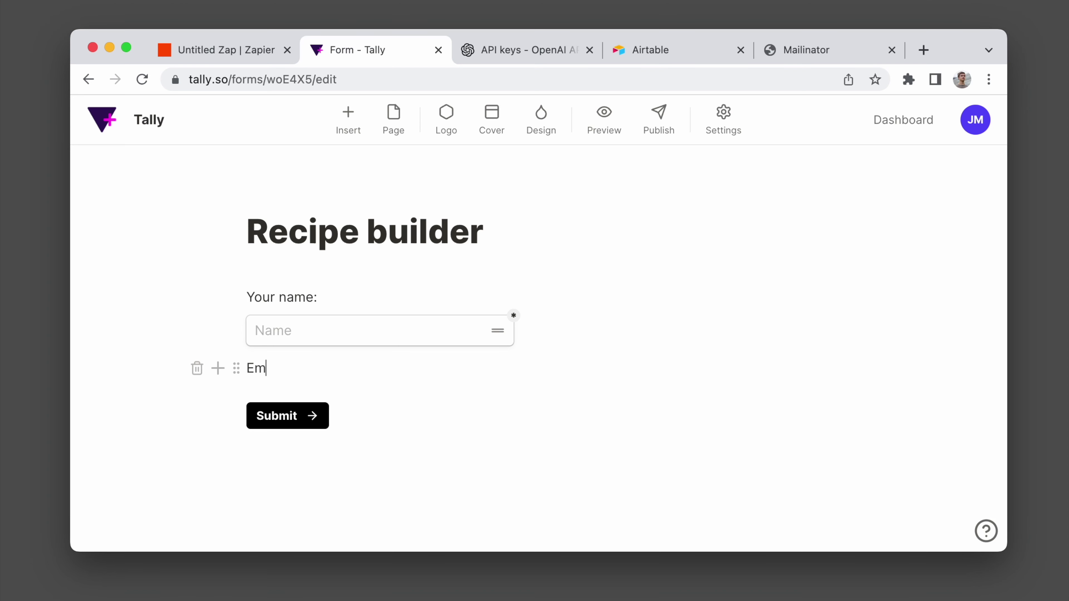
text(ail address:)
key(Return)
text(/)
click(342, 244)
text(Email address)
key(Return)
text(F)
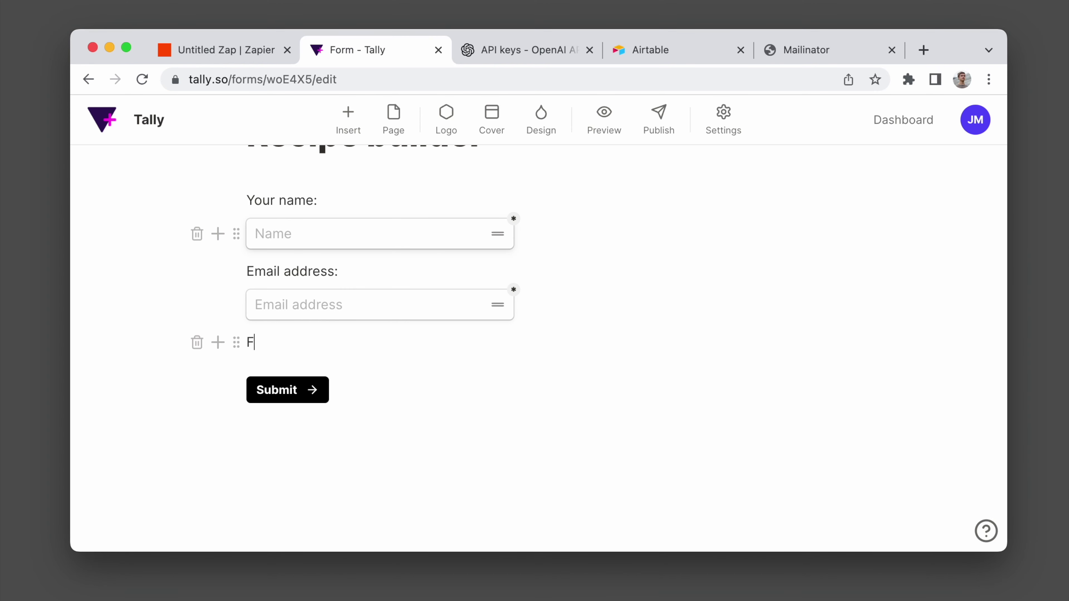
text(avorite cuisine:)
key(Return)
text(/)
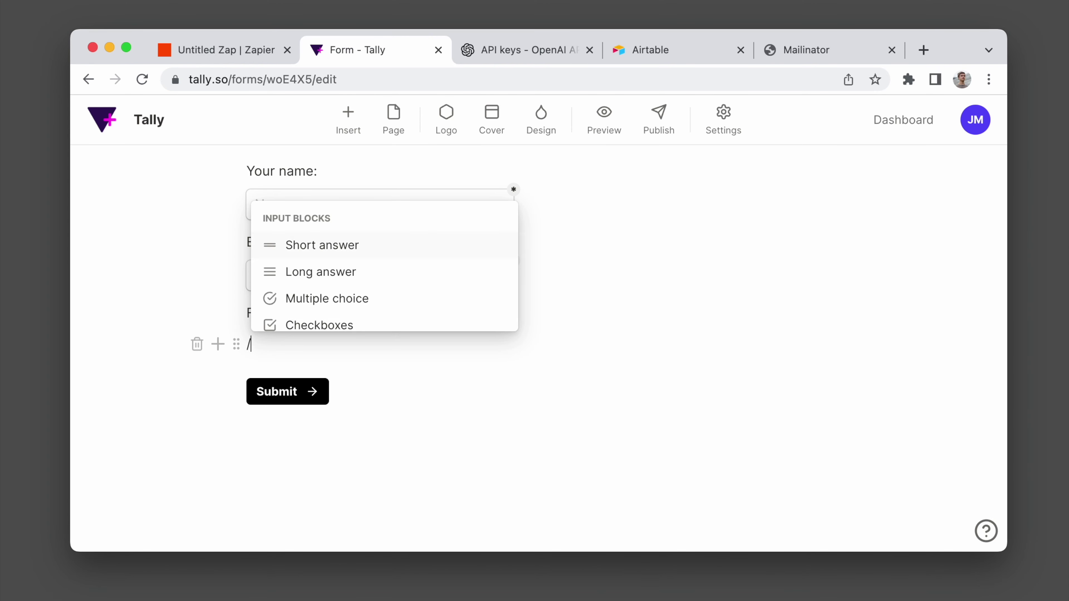
click(358, 246)
text(Cuisni)
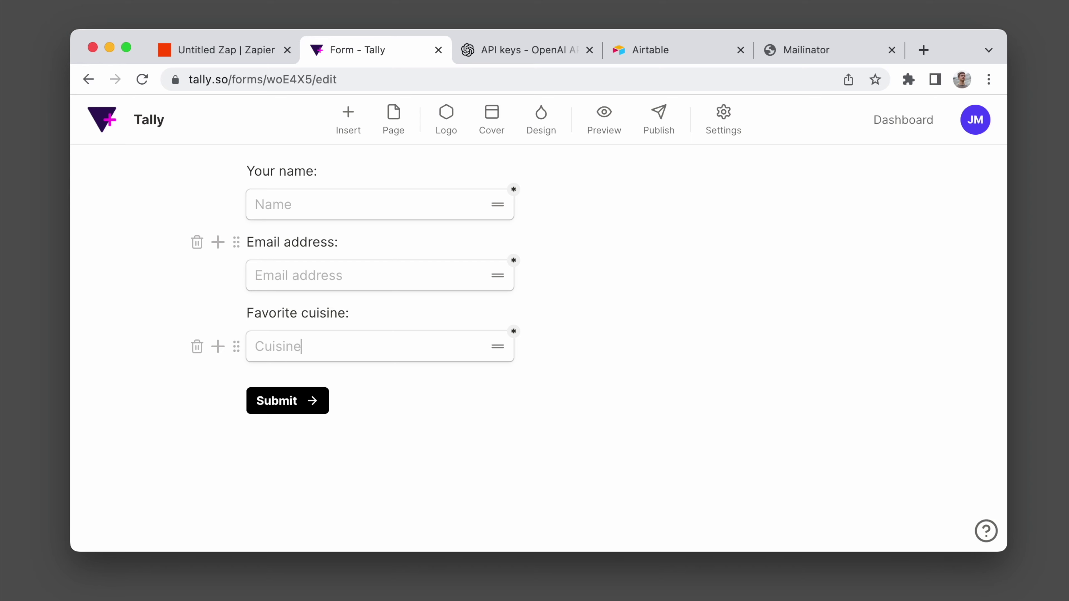
key(Return)
Add a Spice level question with a 0–10 linear scale.
text(S)
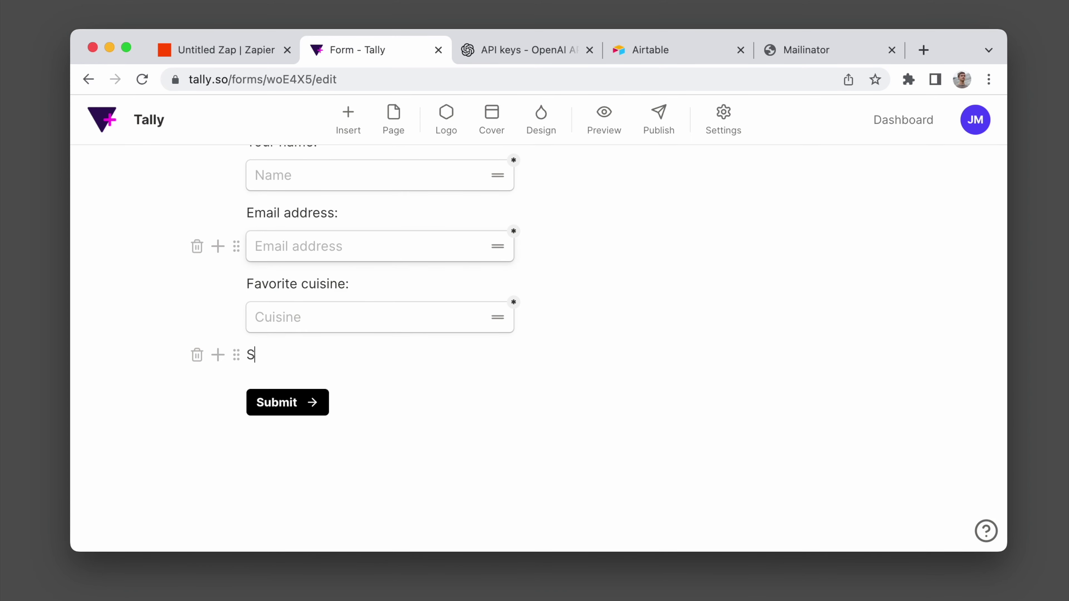
key(Return)
text(/)
click(351, 289)
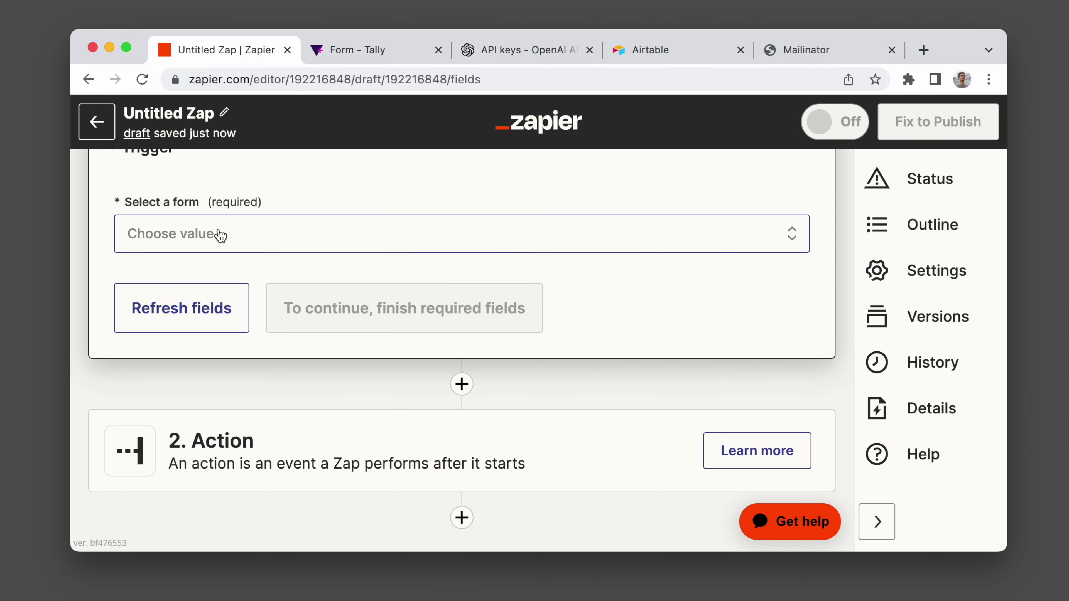
Select the Recipe builder form for the Tally trigger and continue.
click(222, 233)
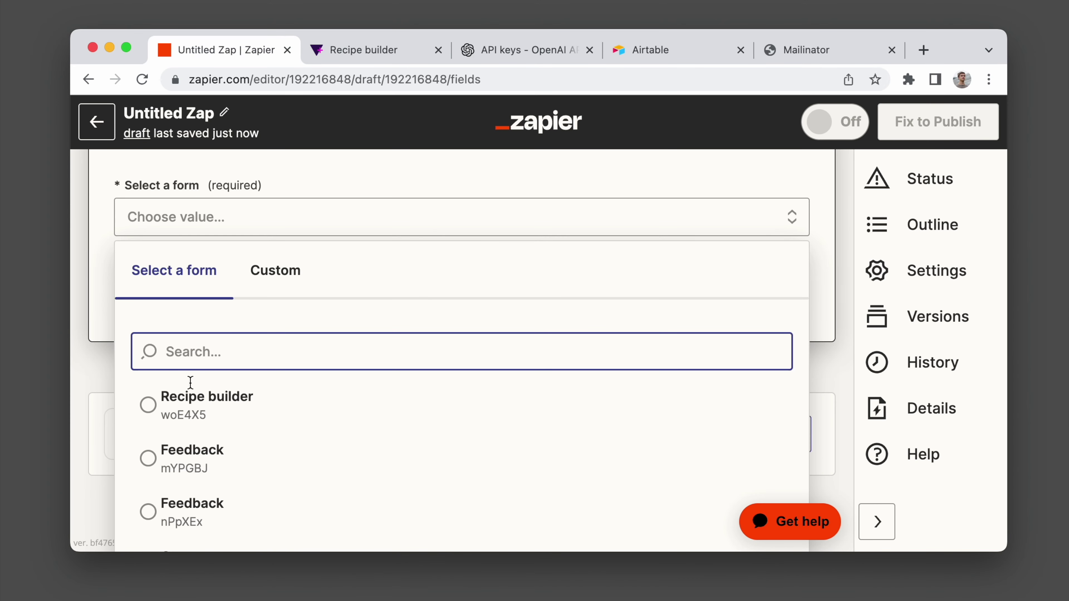
click(190, 405)
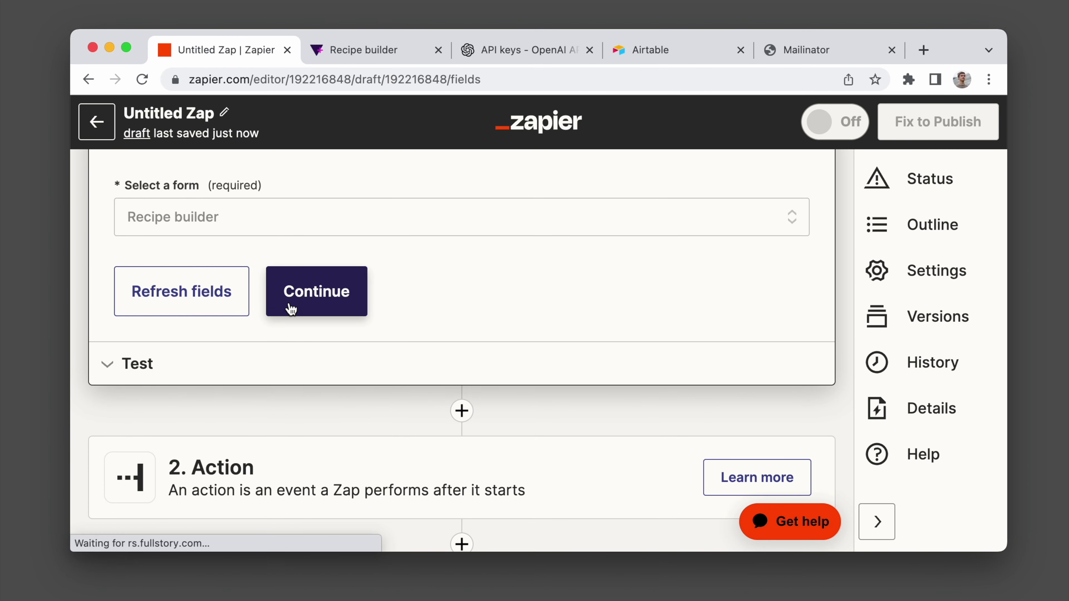
click(217, 303)
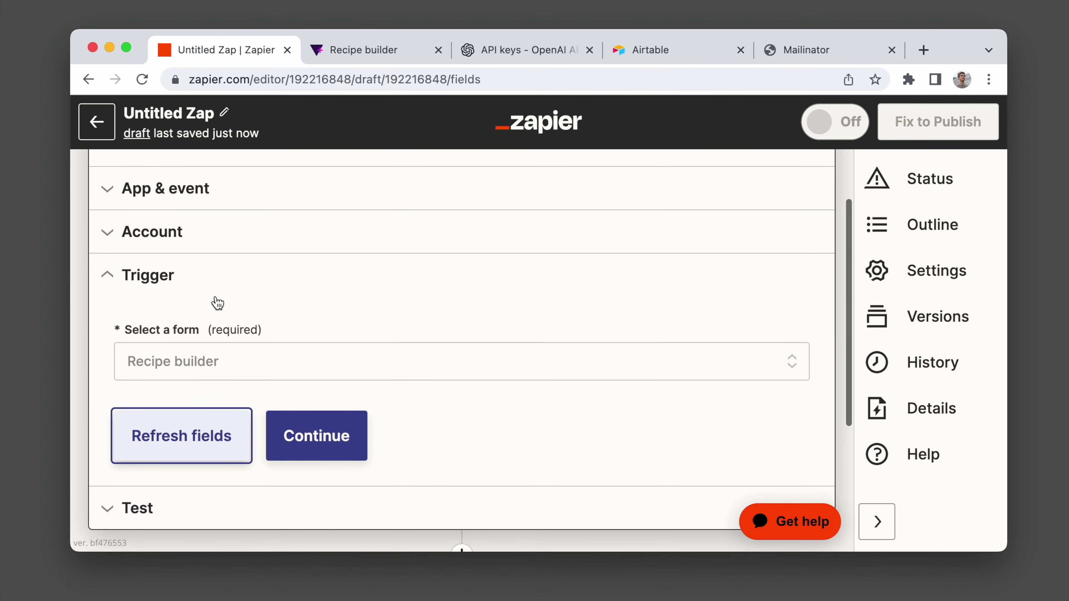
click(309, 344)
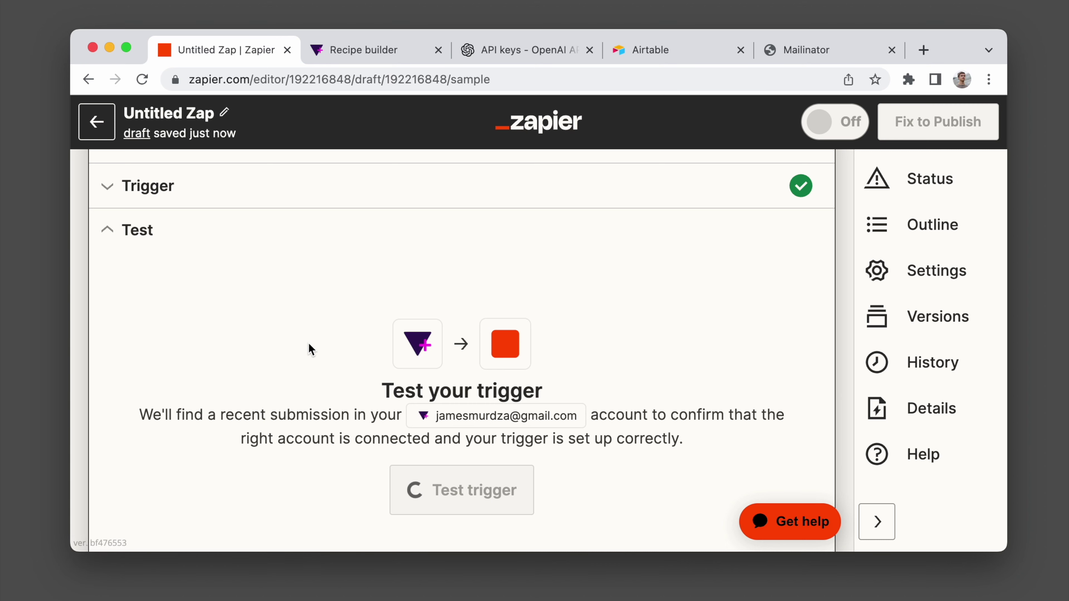
Test the trigger to pull a sample submission, then continue to the first action.
scroll(308, 342, down, 3)
click(466, 379)
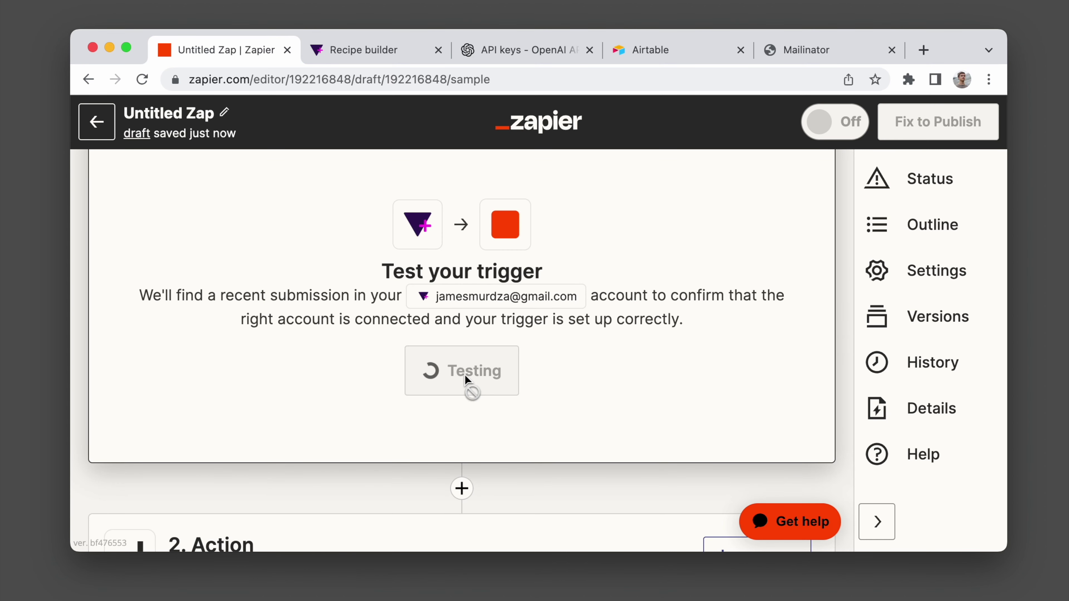
scroll(467, 380, down, 3)
scroll(467, 381, down, 3)
click(451, 382)
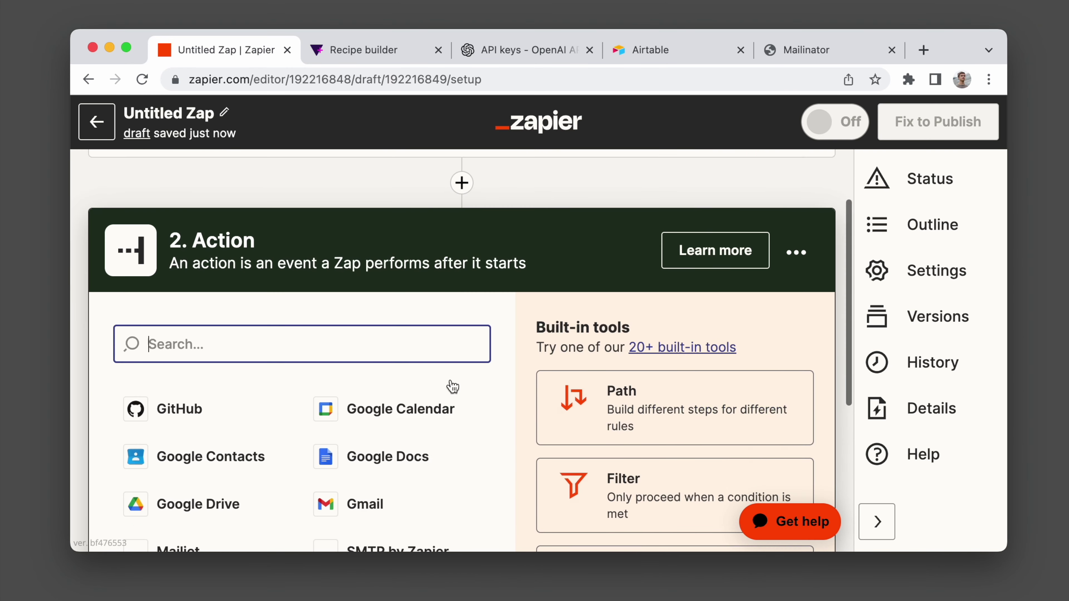
Add Delay by Zapier as the action with the Delay After Queue event.
text(dela)
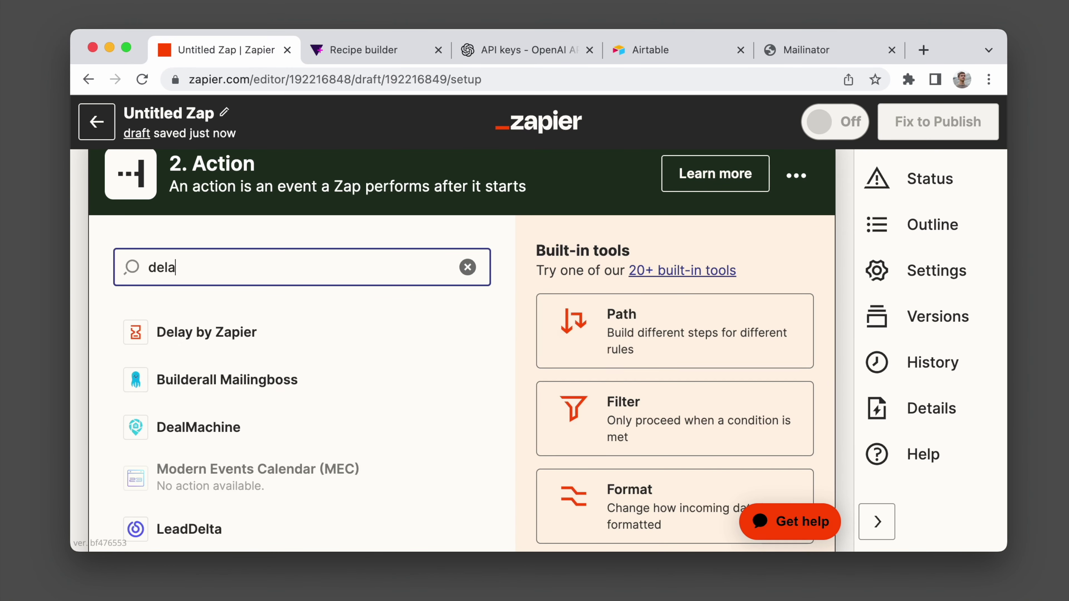
click(225, 333)
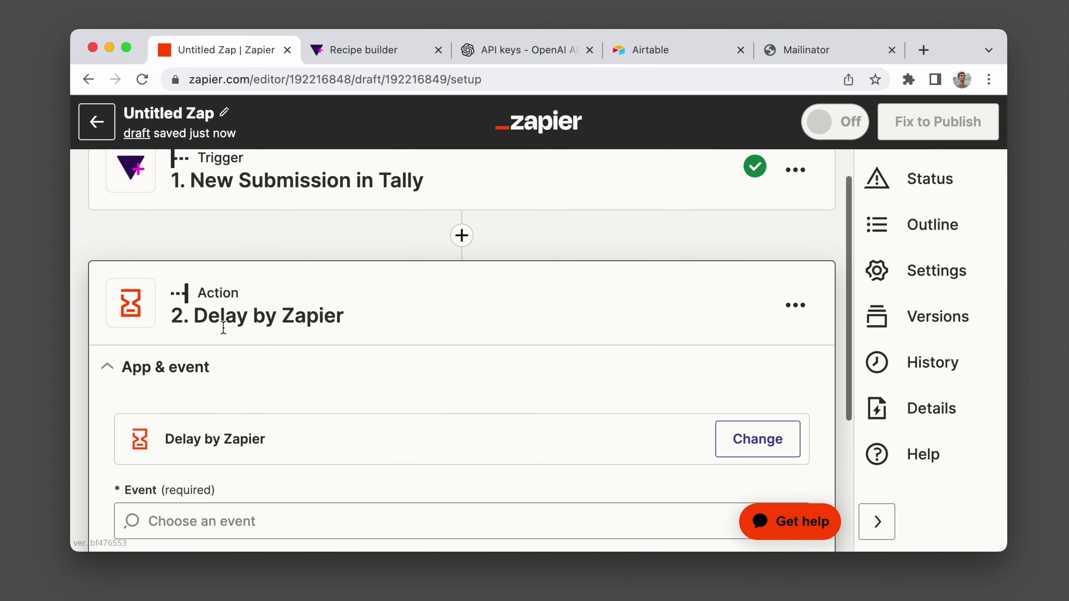
click(216, 386)
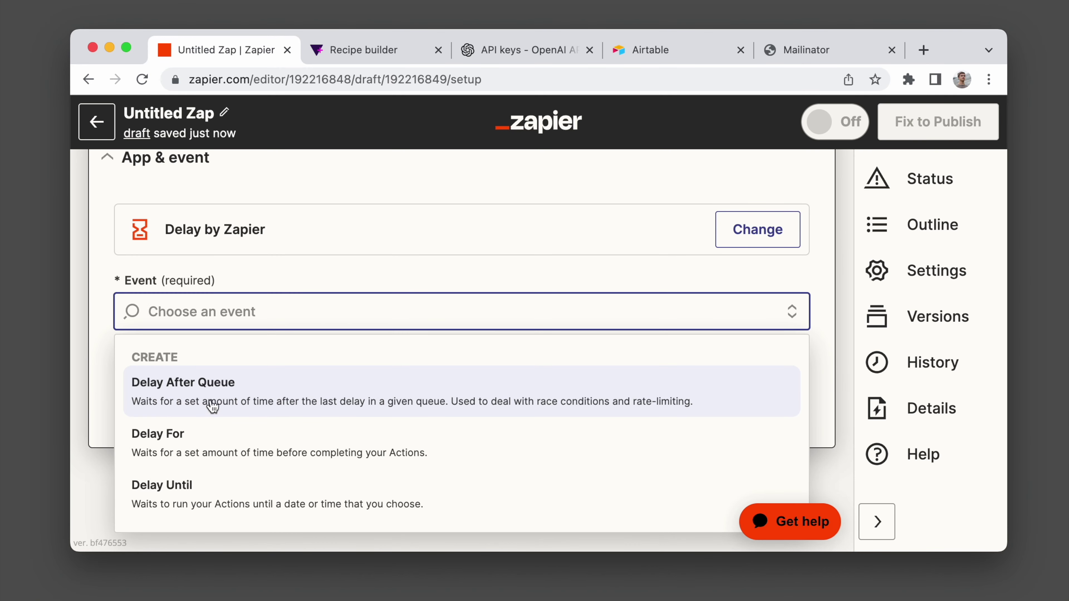
click(212, 404)
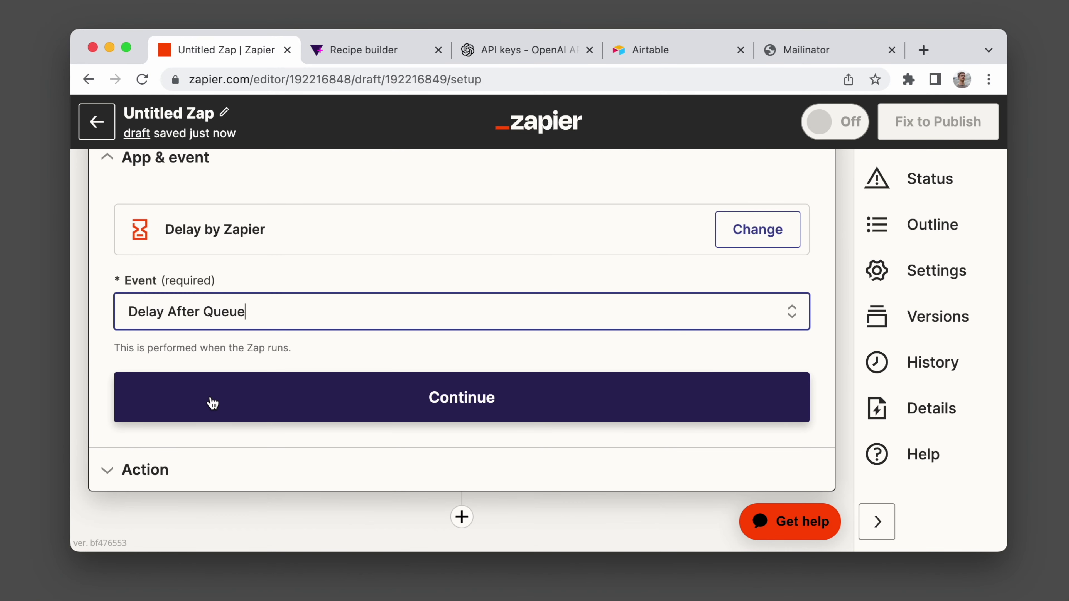
click(212, 402)
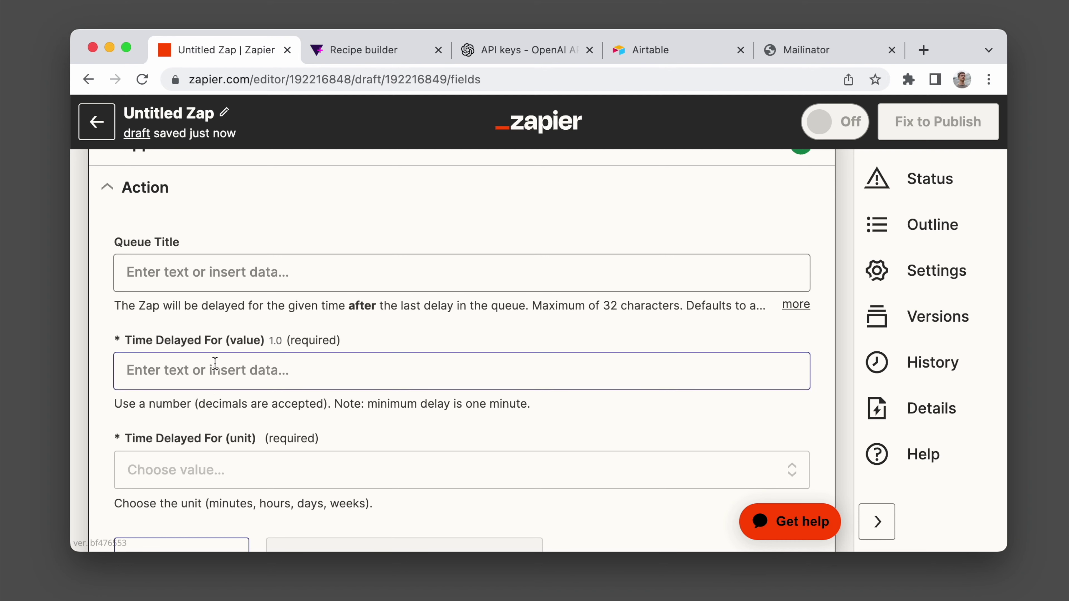
Set the delay to 1 minute and run a test of the step.
scroll(213, 388, down, 3)
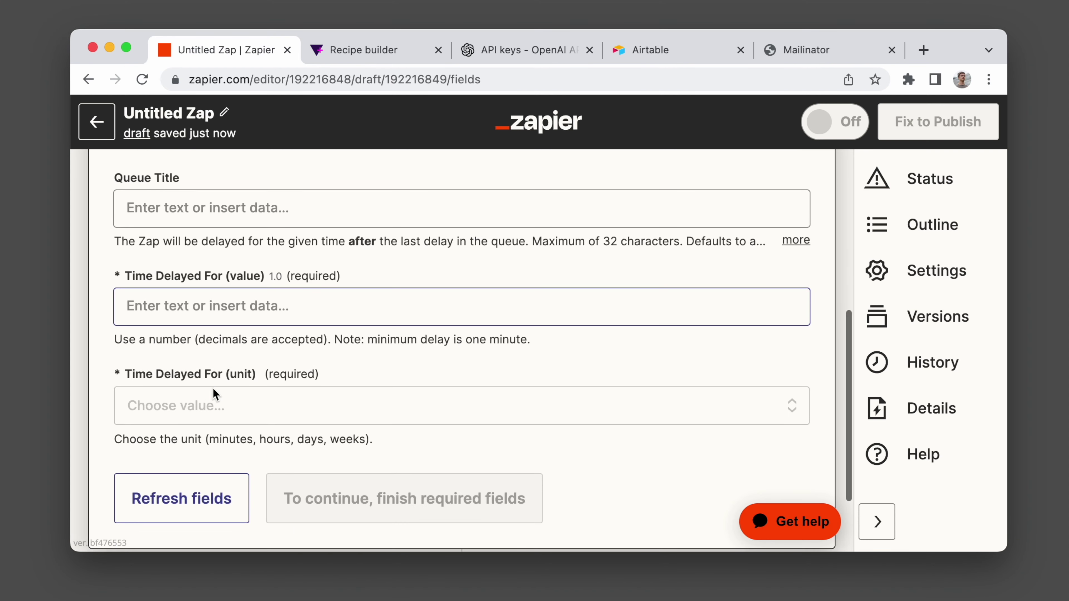
click(210, 300)
text(1)
click(101, 355)
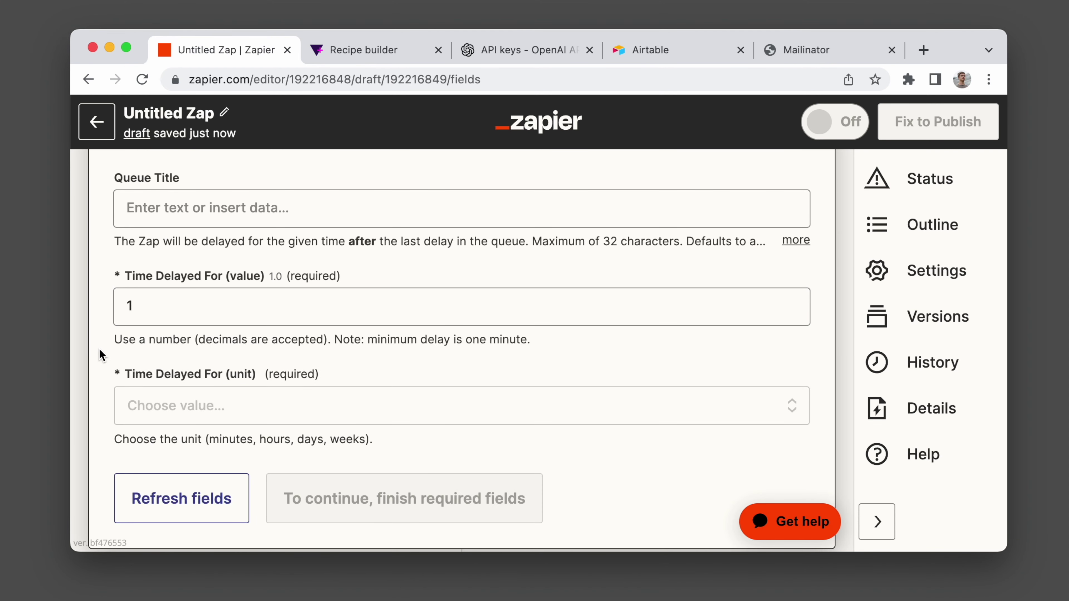
click(269, 417)
click(213, 449)
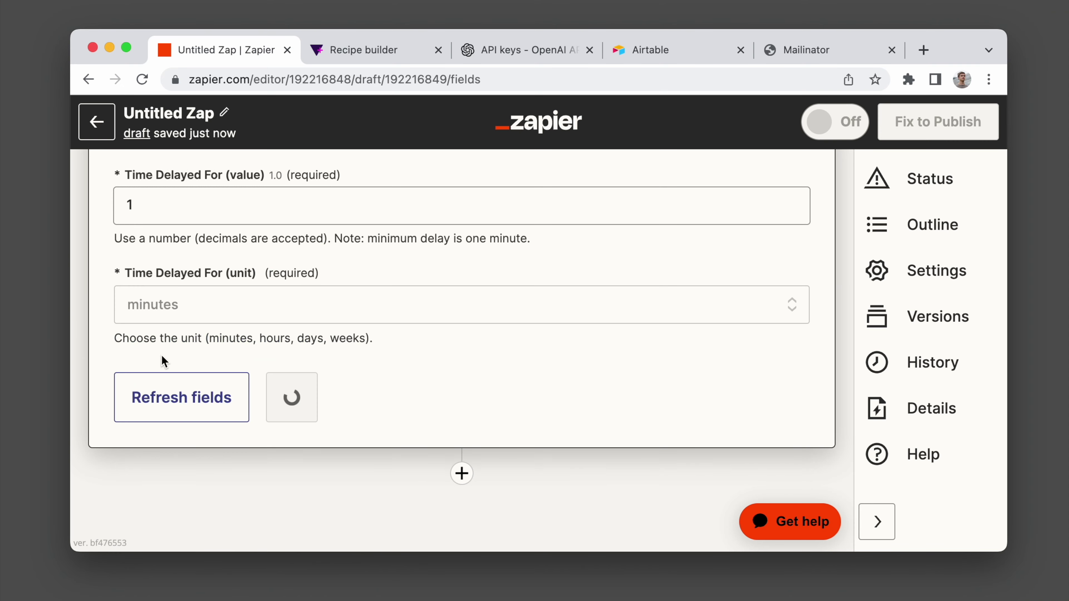
click(289, 364)
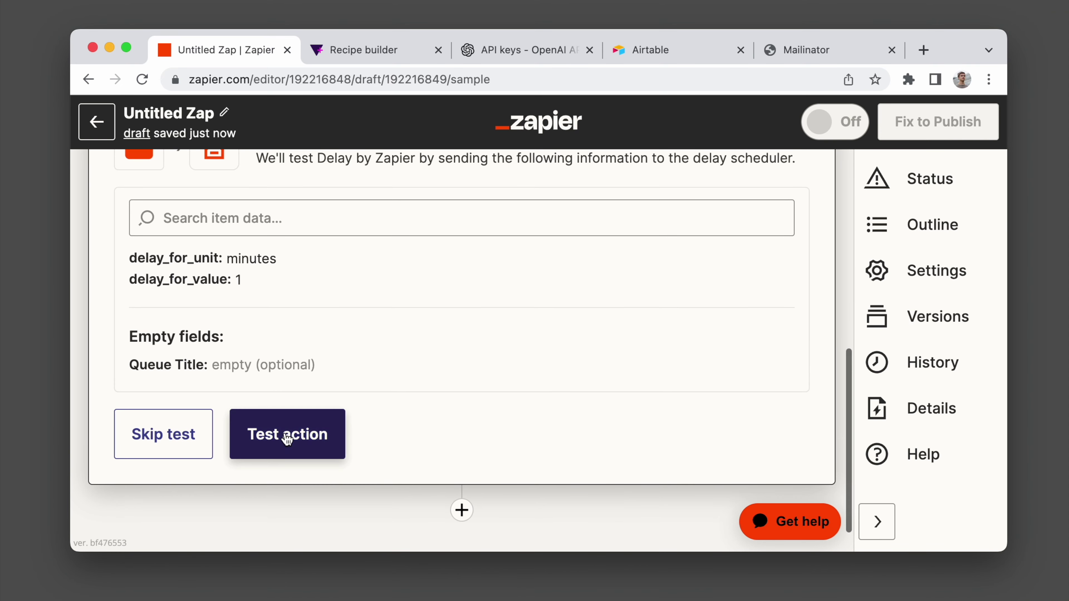
click(286, 437)
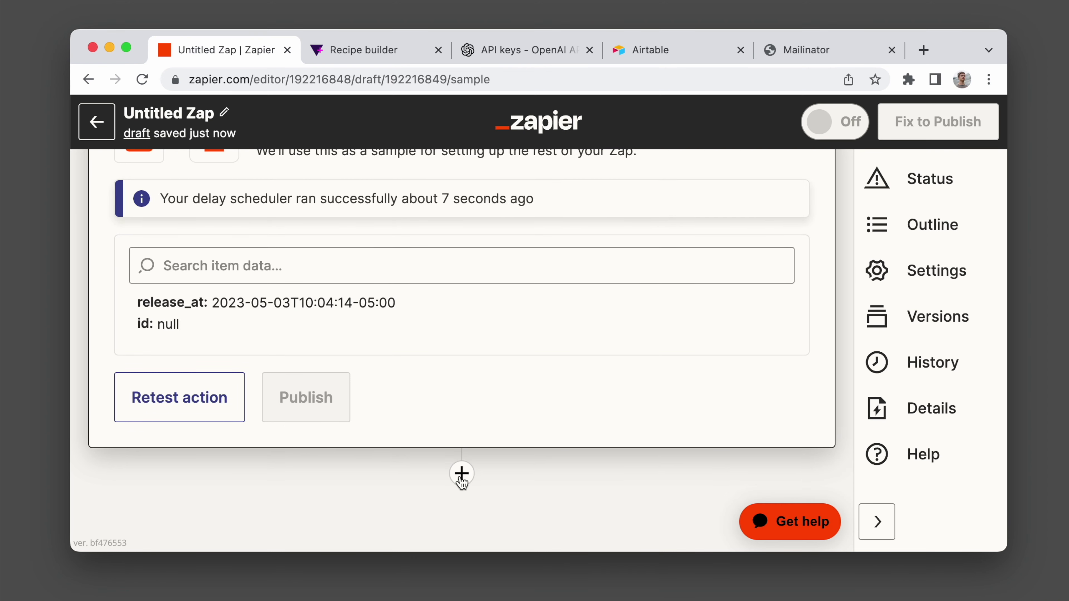
Add a ChatGPT step with the Conversation event after the delay and begin signing in.
click(461, 480)
text(chat)
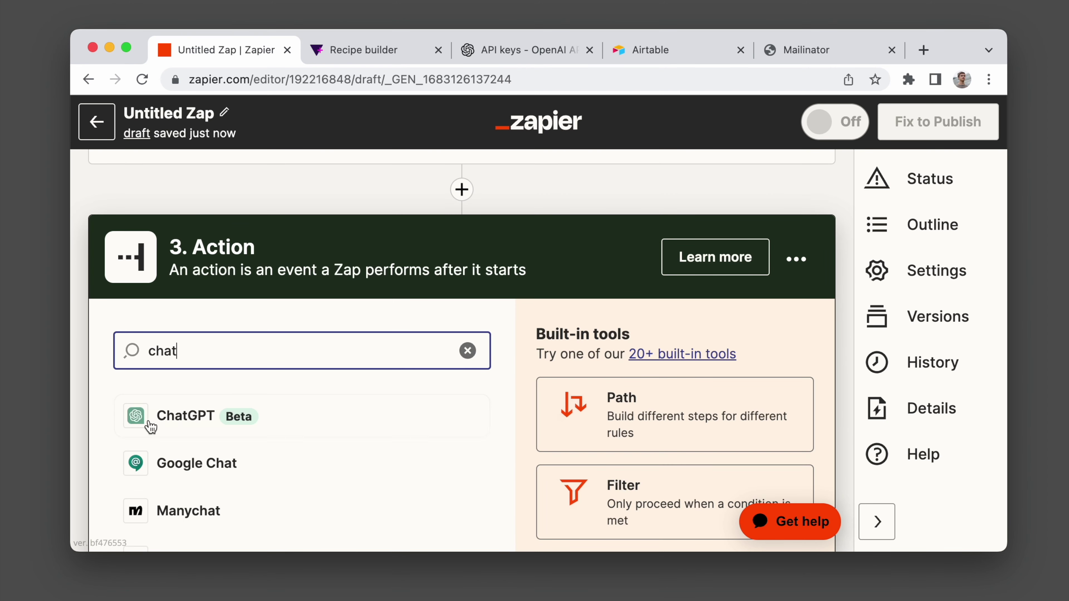
click(185, 417)
click(189, 365)
click(190, 385)
click(190, 385)
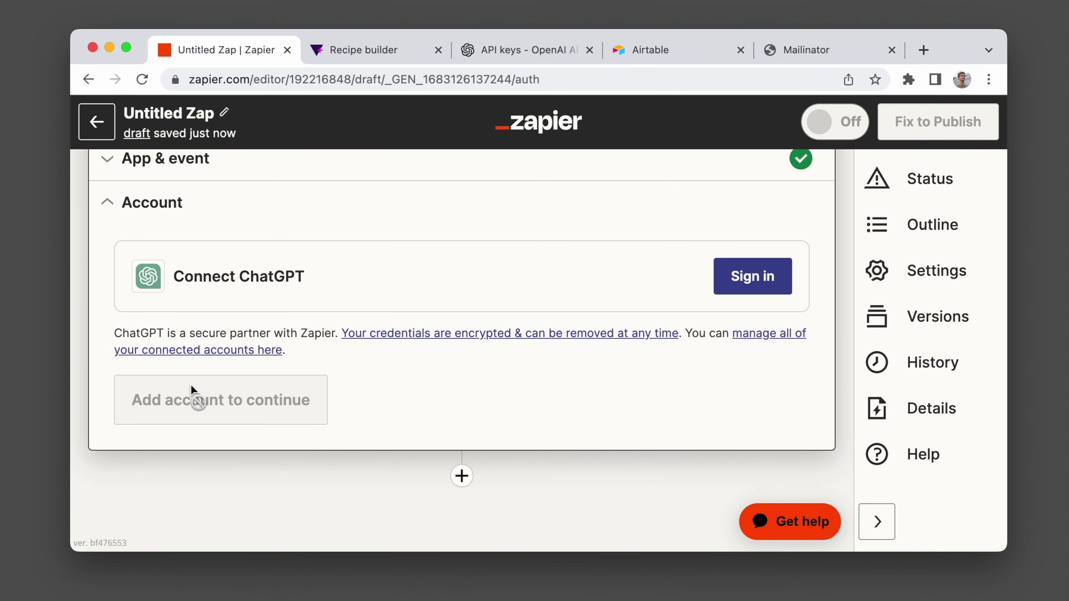
click(752, 282)
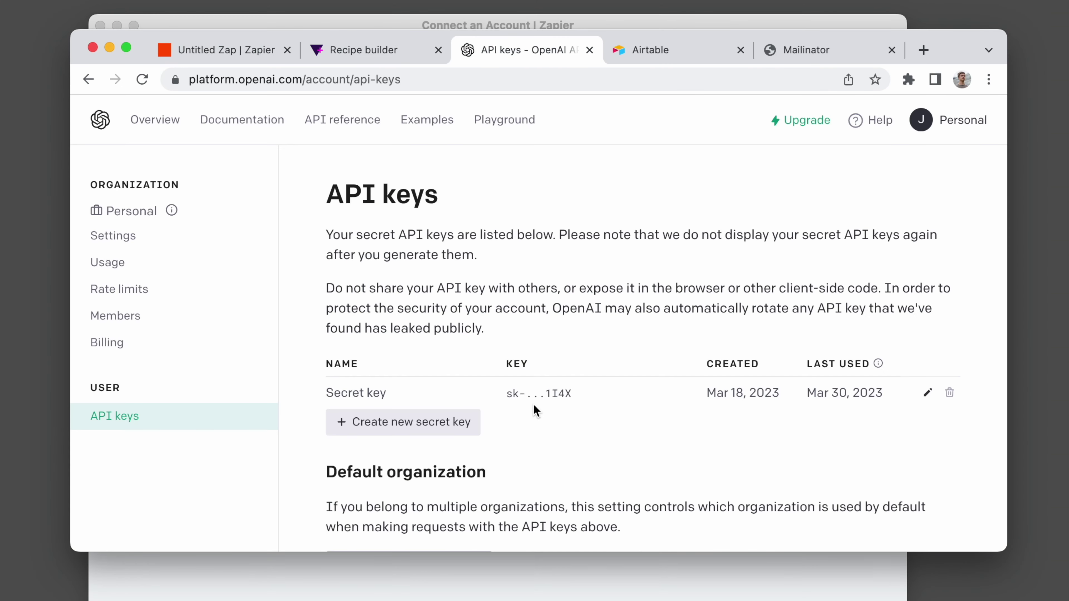
Create an OpenAI secret key named 'Zapier' and paste it into Zapier's ChatGPT connection.
click(436, 422)
text(Zapier)
click(678, 378)
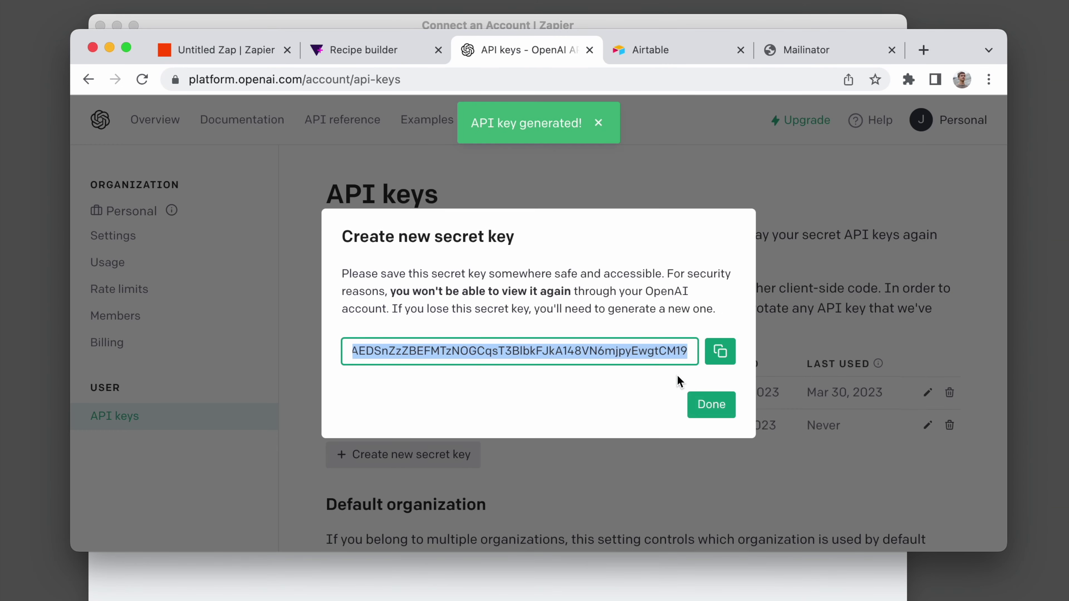
click(719, 352)
key(super+grave)
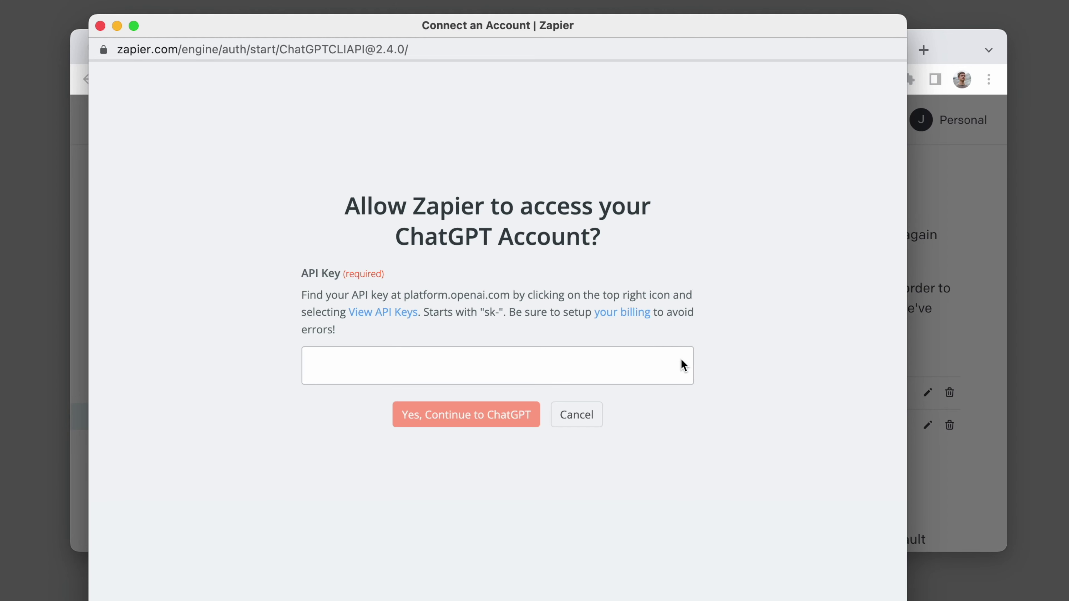
click(629, 365)
key(super+v)
click(510, 432)
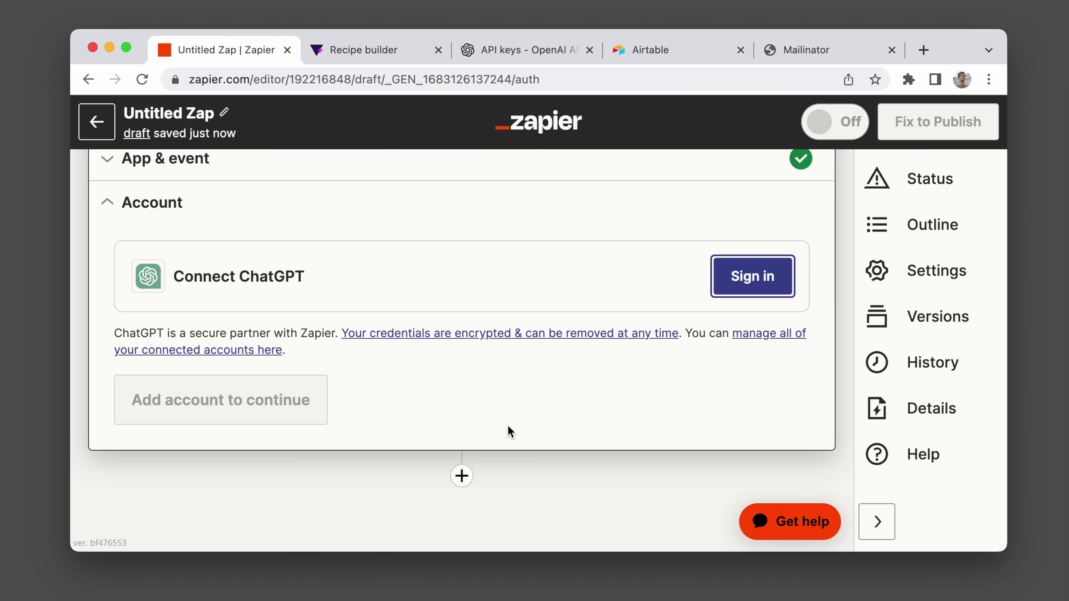
Start the ChatGPT User Message prompt and insert the Tally Cuisine and Name fields.
click(167, 360)
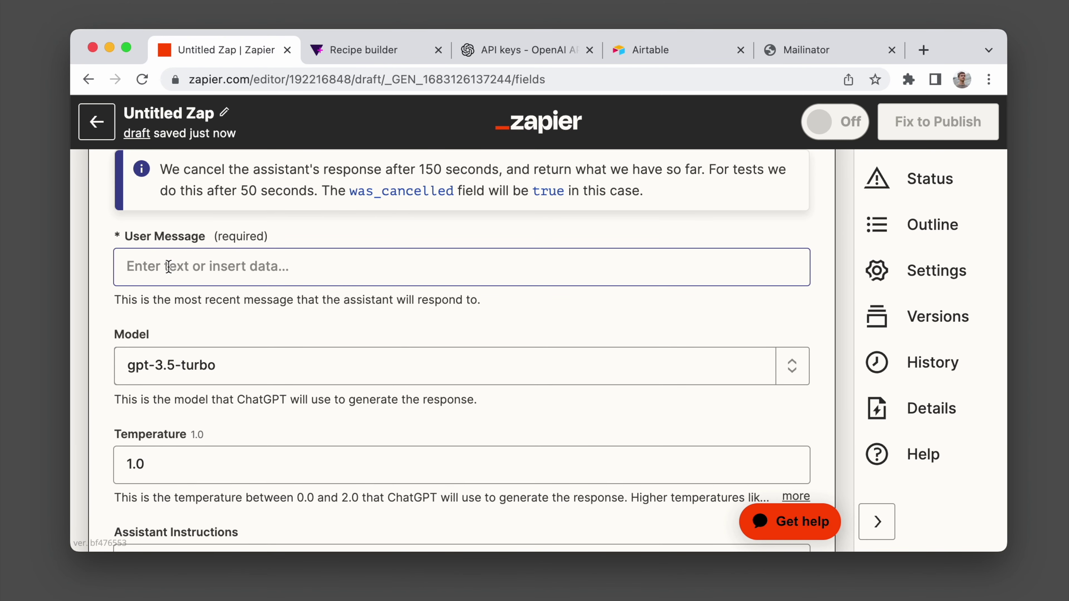
click(169, 266)
text(Generate me a recipe related to)
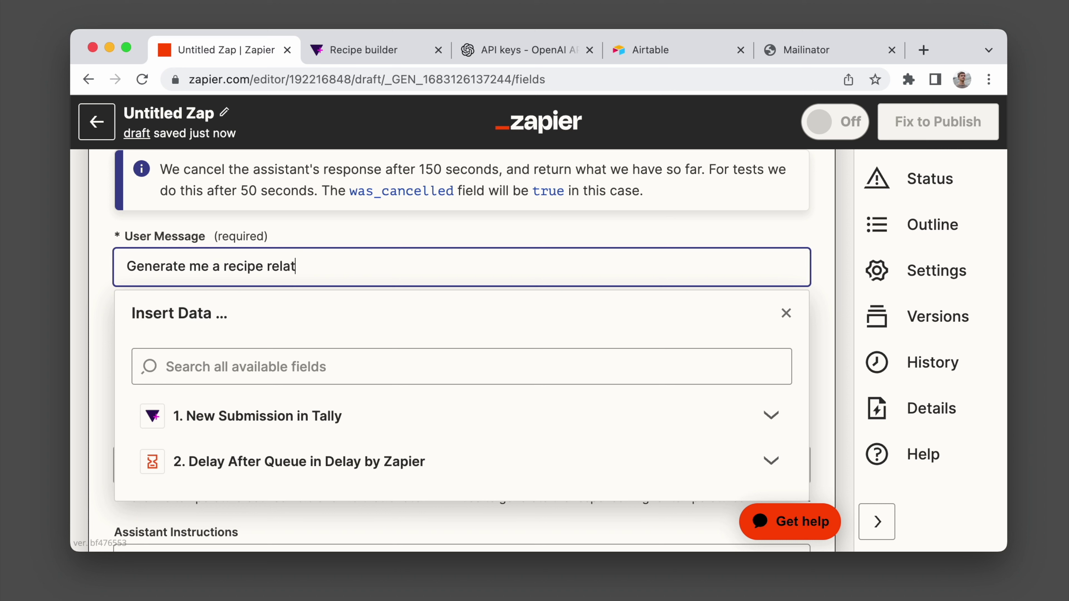
click(200, 406)
scroll(201, 415, down, 5)
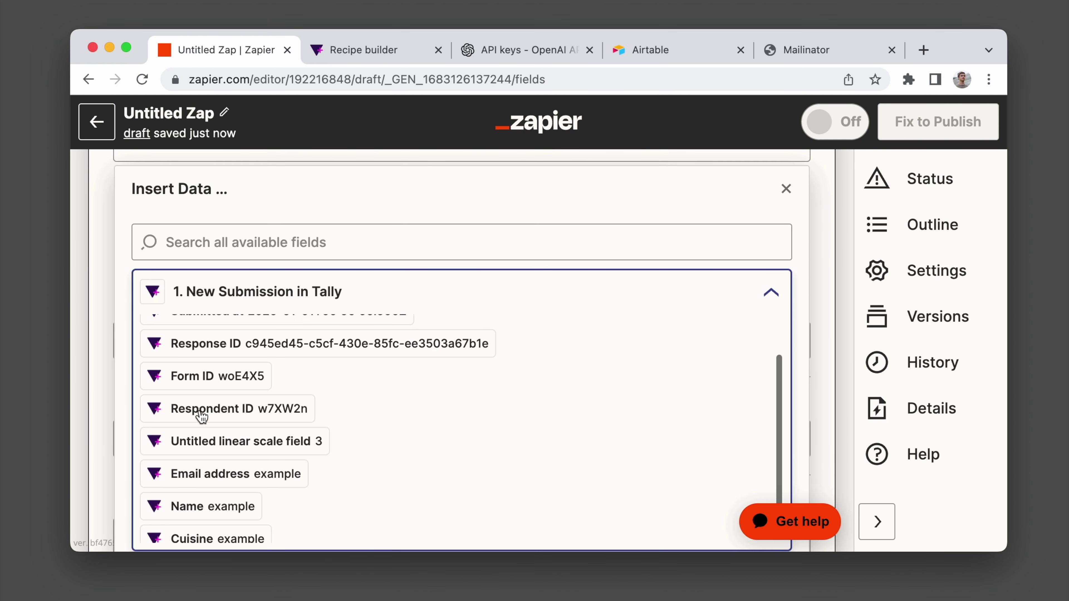
click(169, 522)
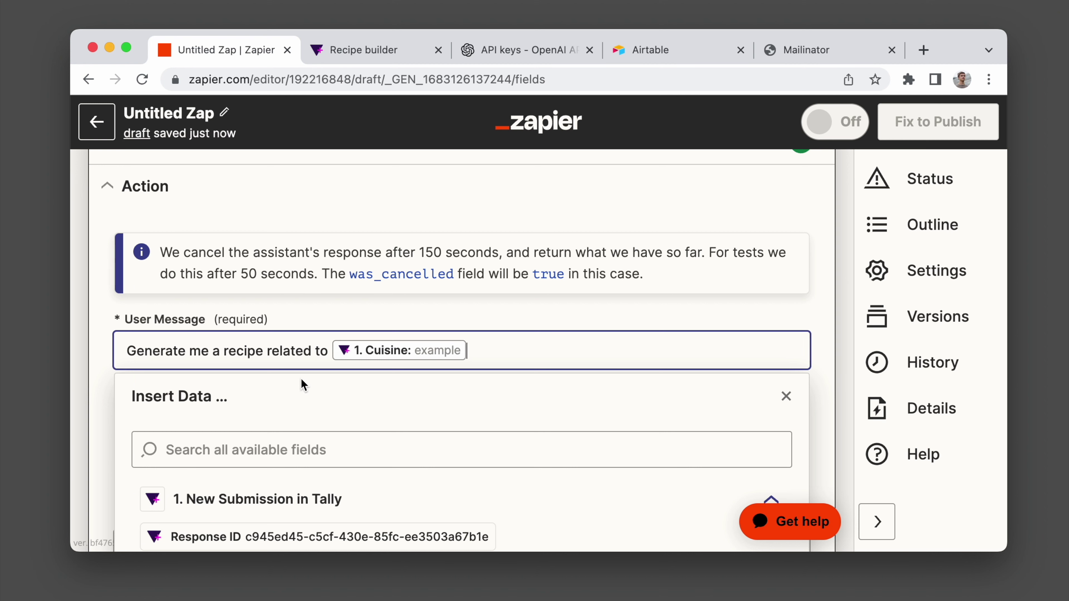
key(Return)
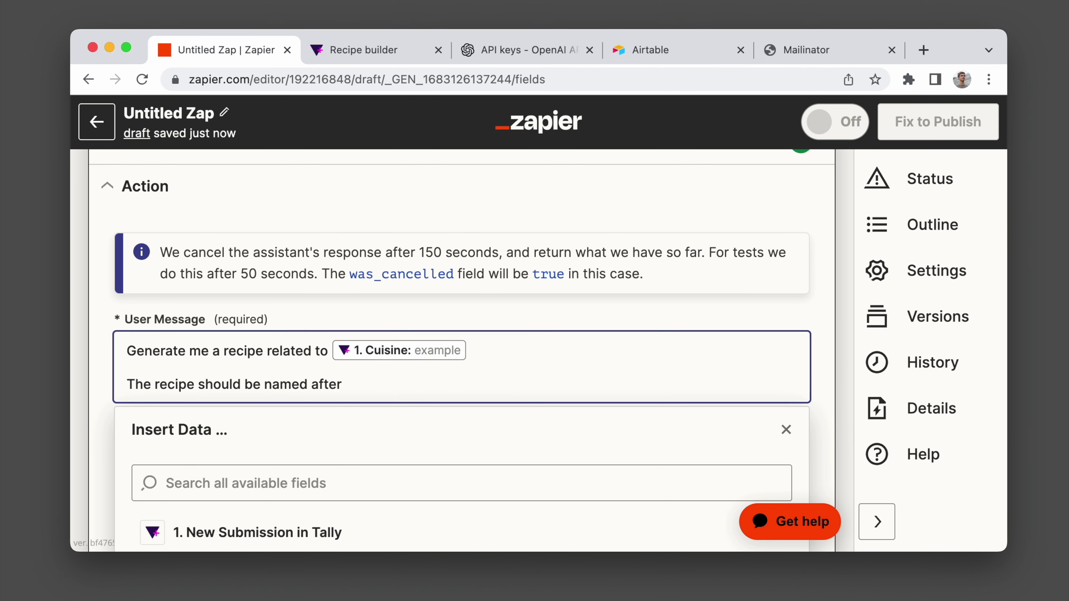
scroll(434, 375, down, 5)
click(226, 424)
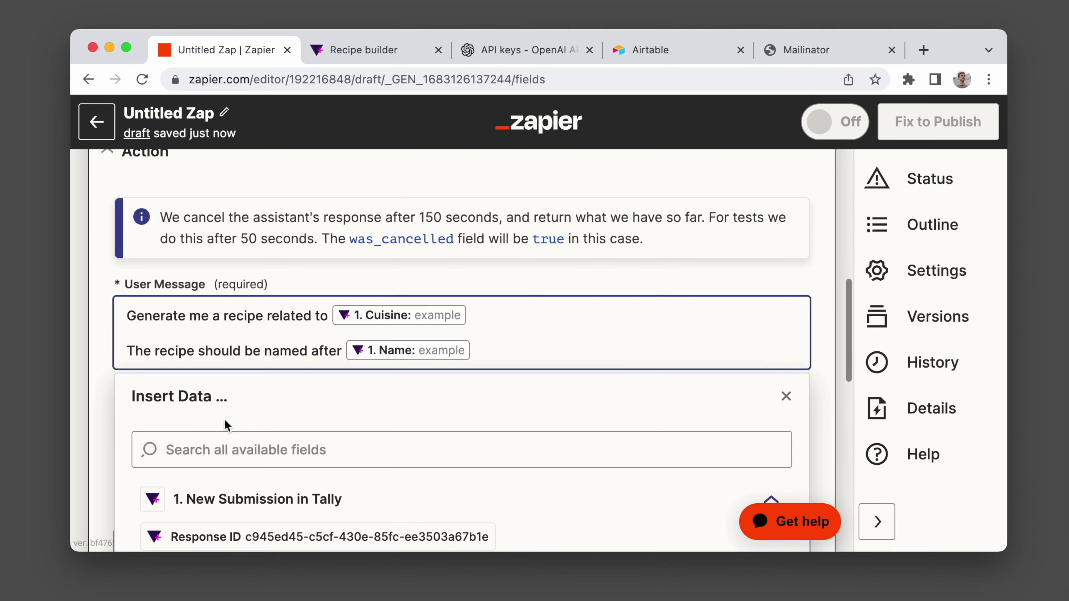
key(Return)
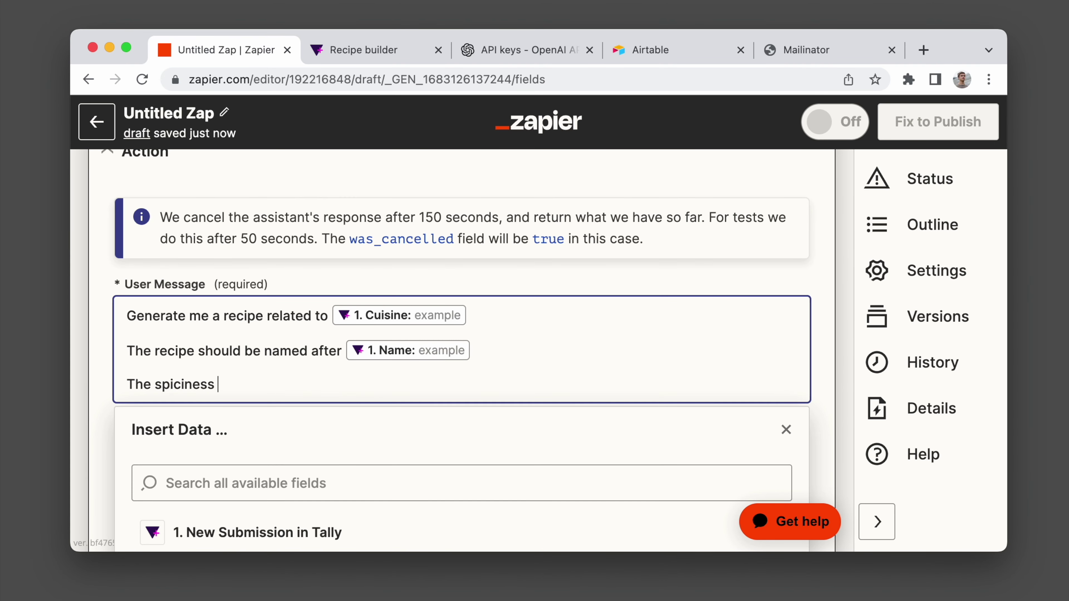
Add the Tally spice-scale answer followed by 'out of 10' to the User Message.
click(227, 420)
click(235, 352)
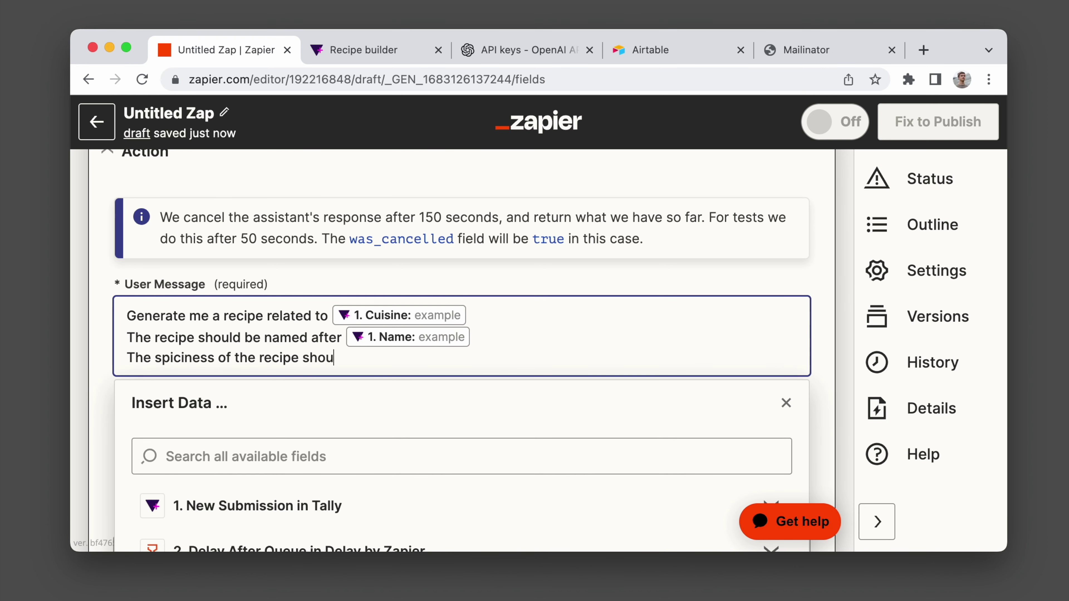
click(232, 505)
scroll(239, 499, down, 5)
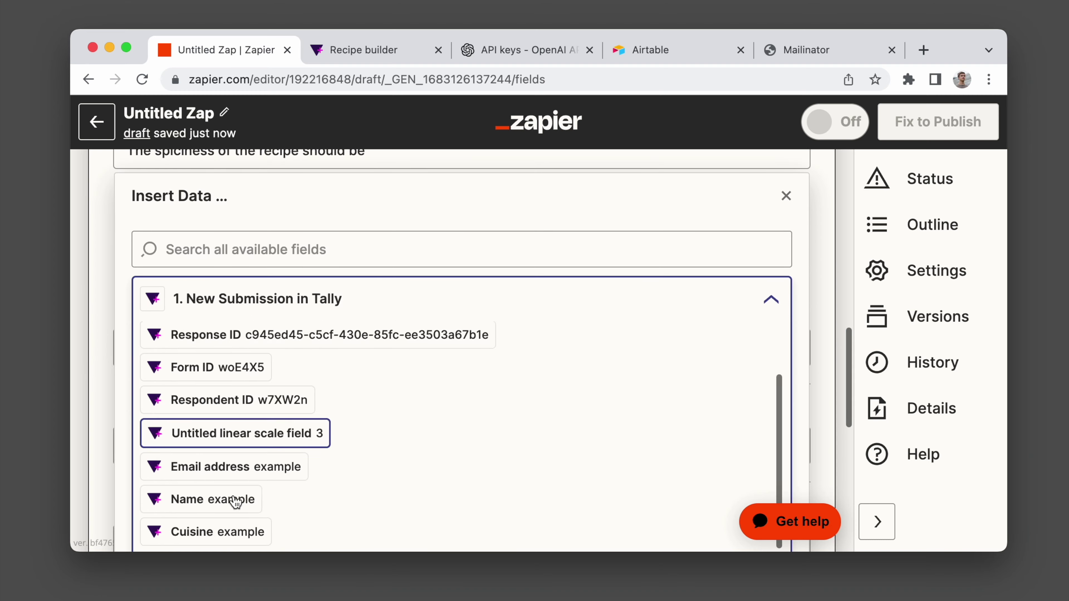
scroll(236, 501, down, 3)
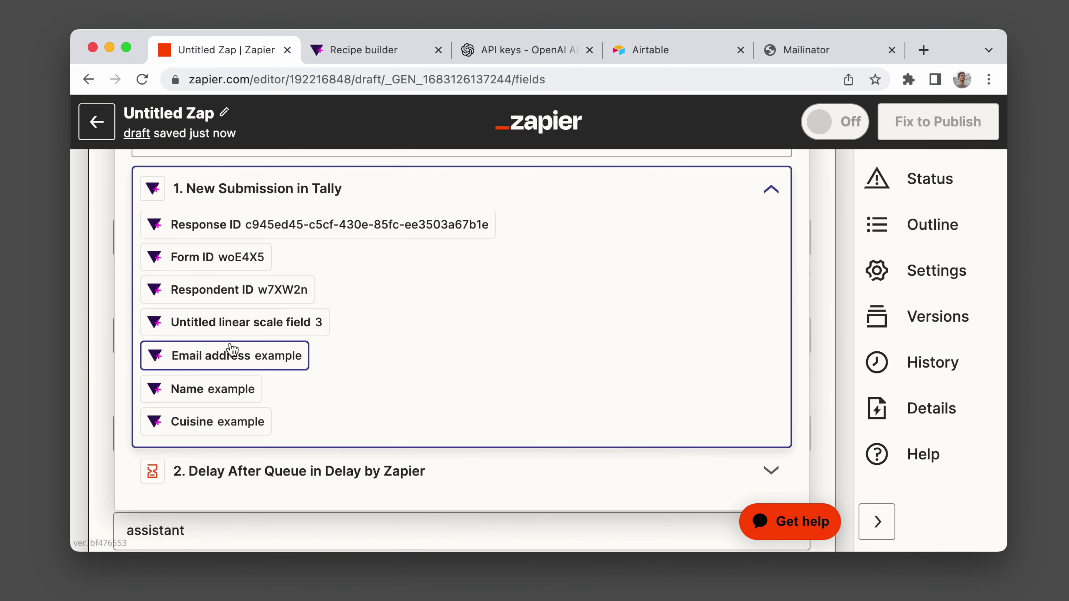
click(231, 336)
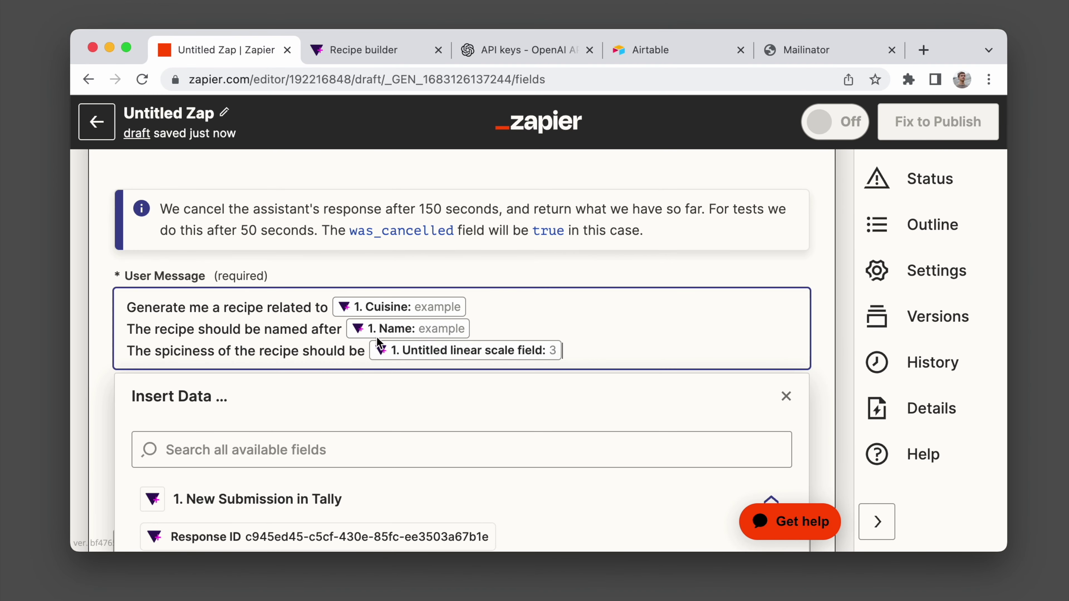
text(out of 10)
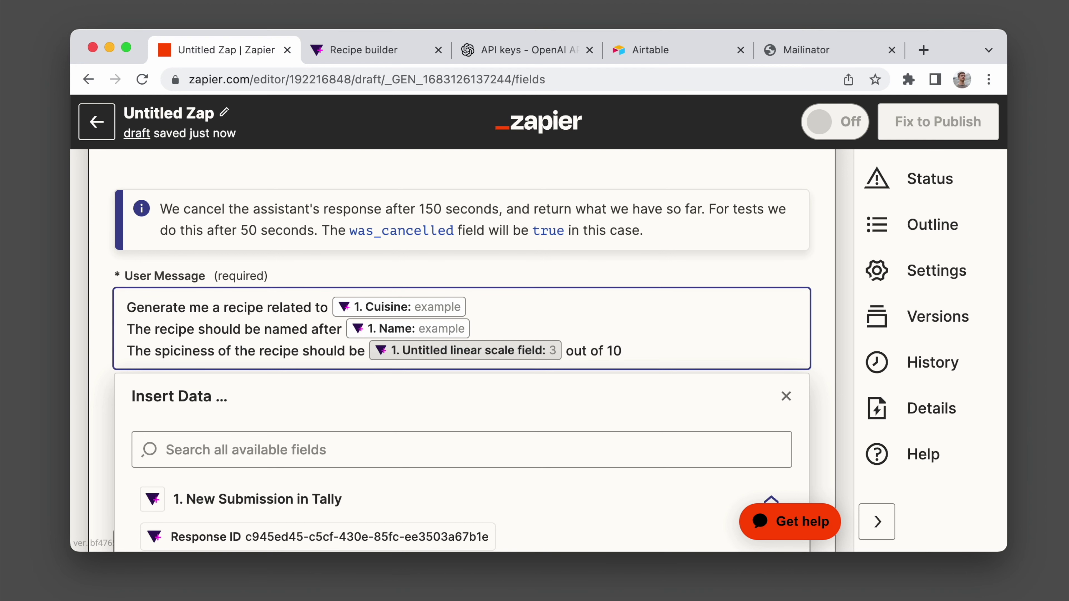
scroll(101, 381, down, 1)
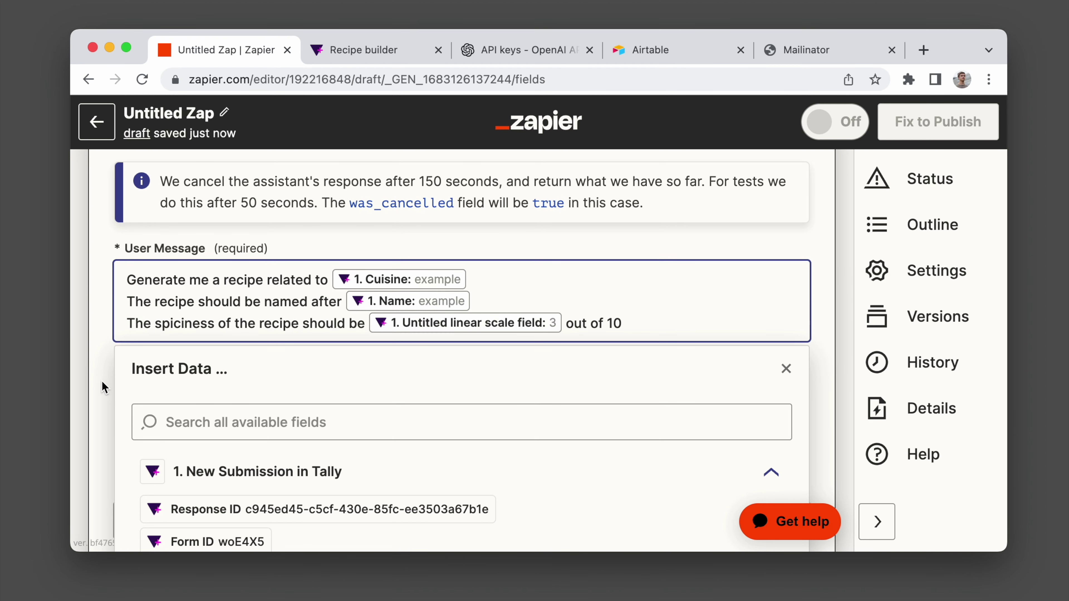
click(101, 383)
scroll(213, 387, down, 5)
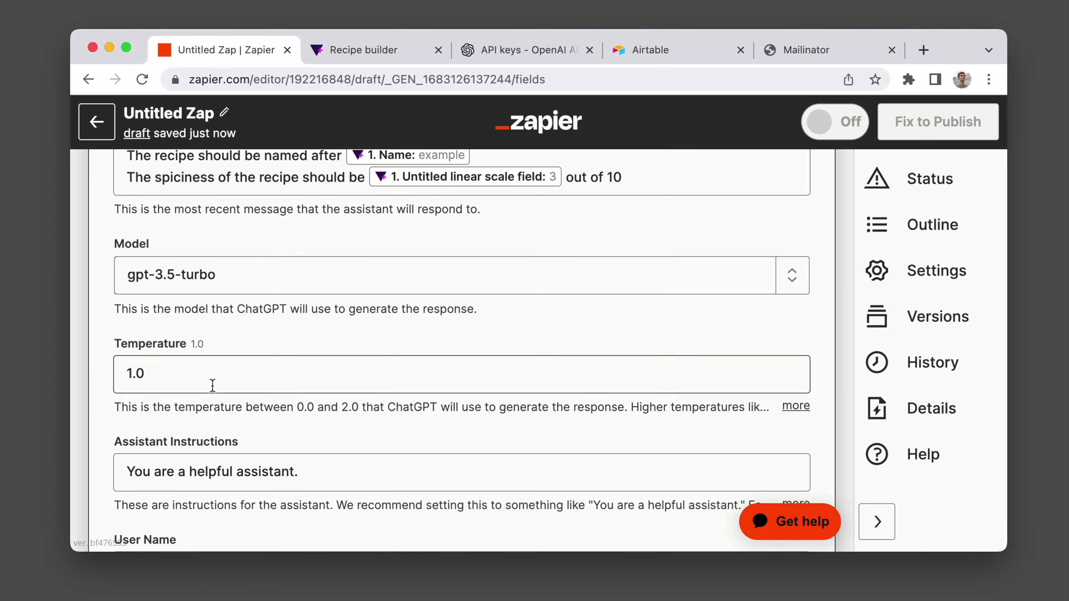
Review the ChatGPT step's Temperature and Assistant Instructions settings.
scroll(213, 386, down, 1)
scroll(212, 386, down, 2)
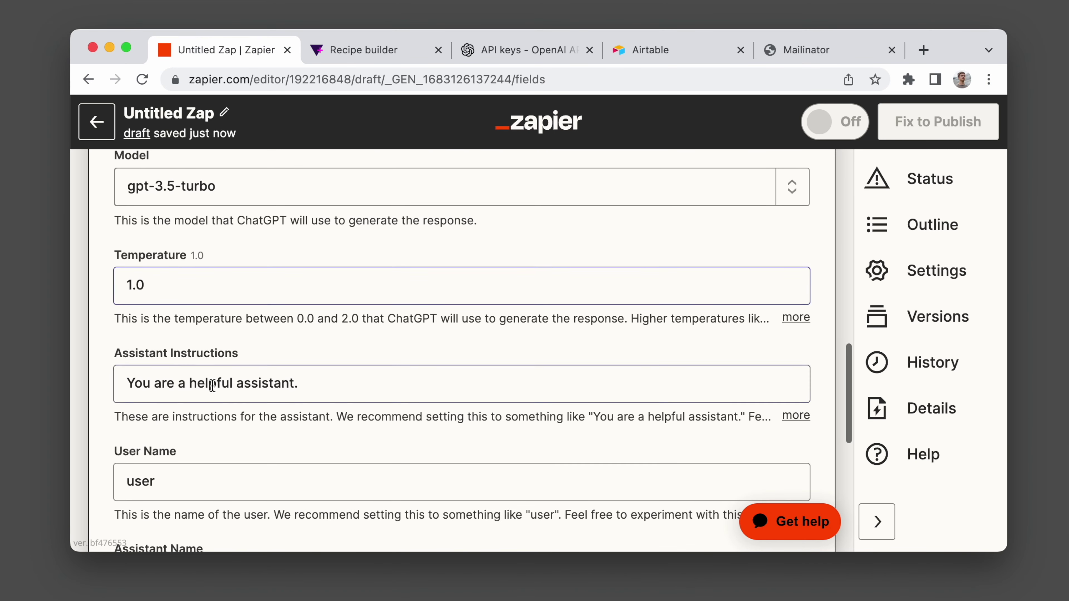
click(219, 289)
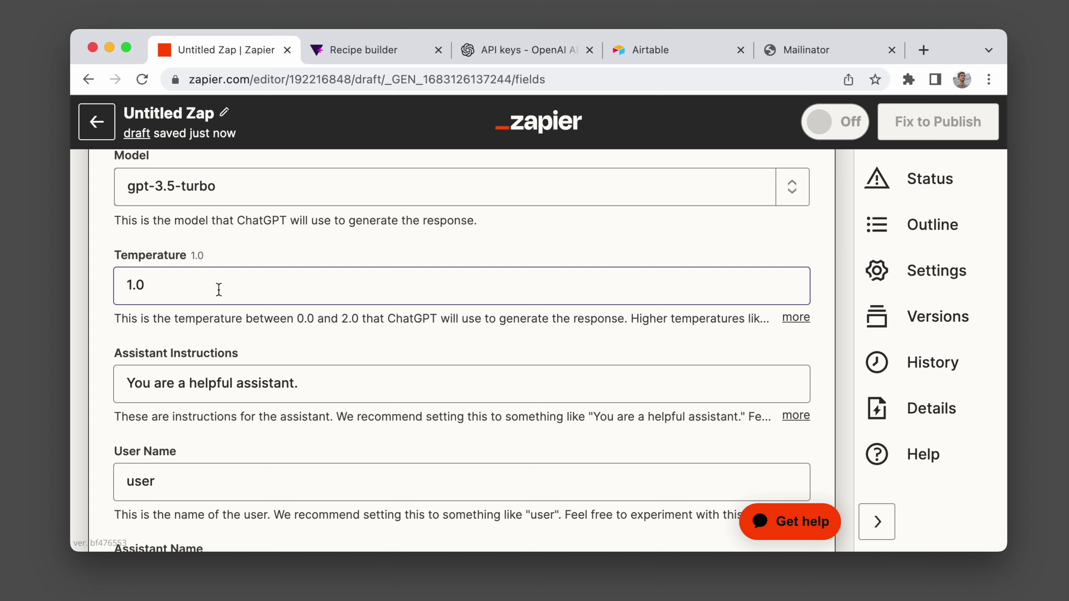
scroll(218, 289, down, 3)
click(219, 289)
scroll(219, 289, down, 5)
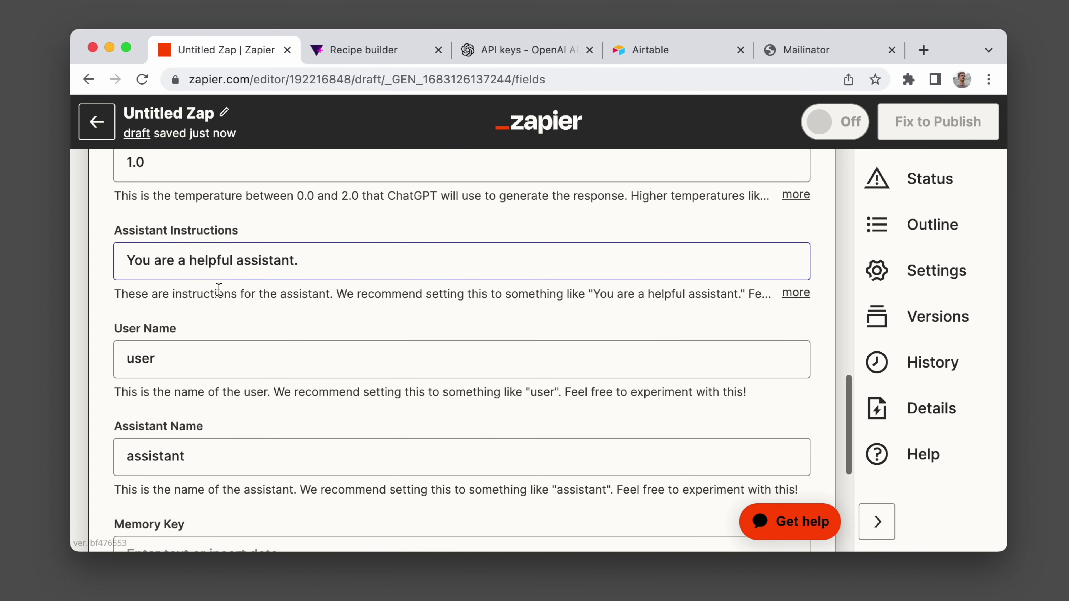
scroll(218, 289, down, 4)
Test the ChatGPT step and review the generated 'Example's Delight' recipe.
click(317, 360)
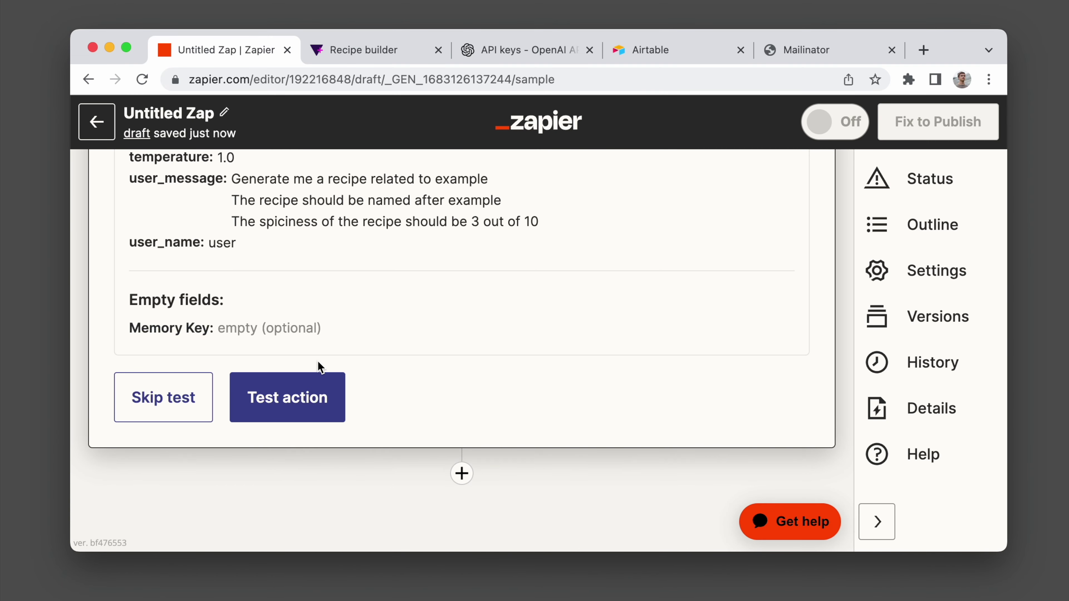
click(285, 471)
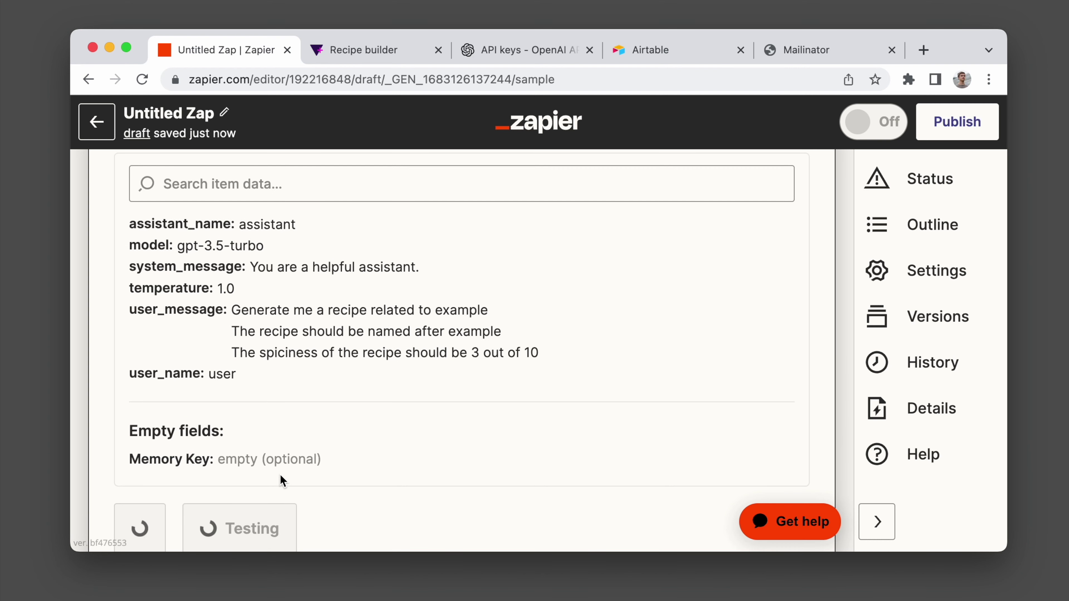
scroll(411, 421, down, 4)
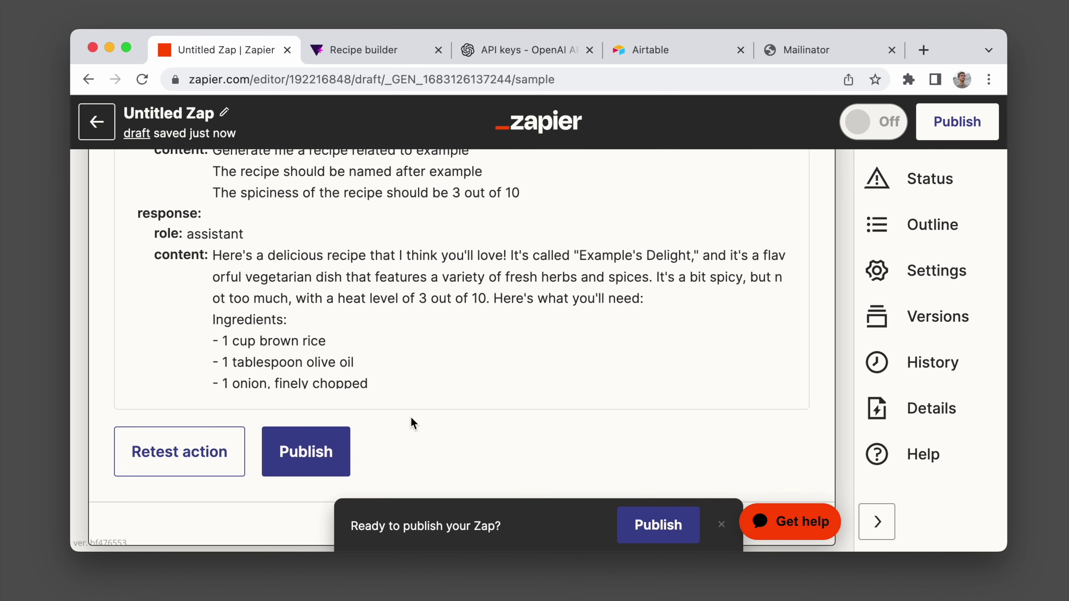
scroll(411, 418, down, 2)
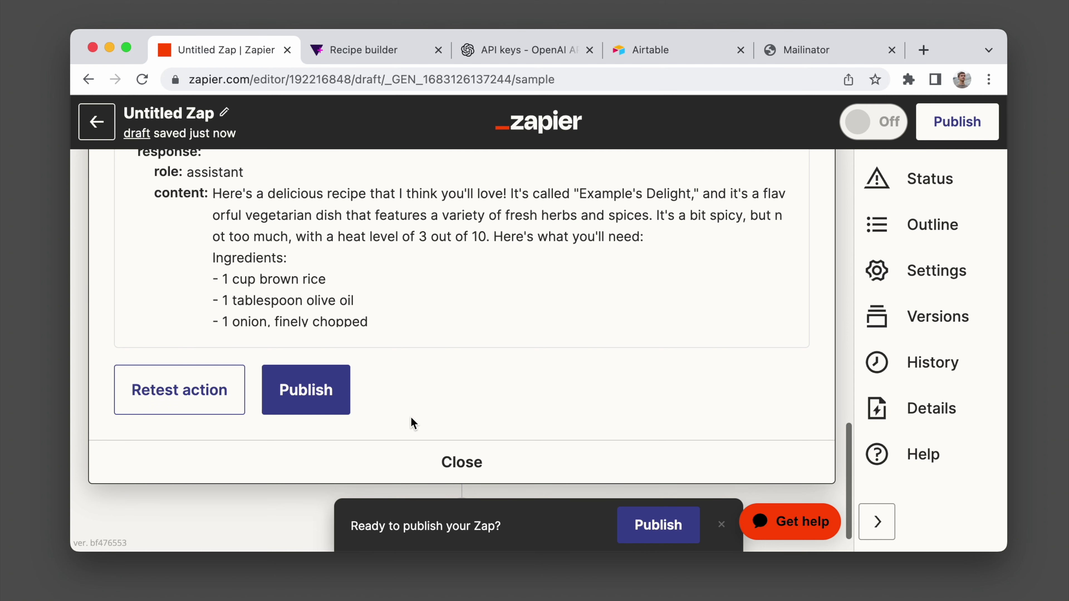
scroll(411, 417, down, 1)
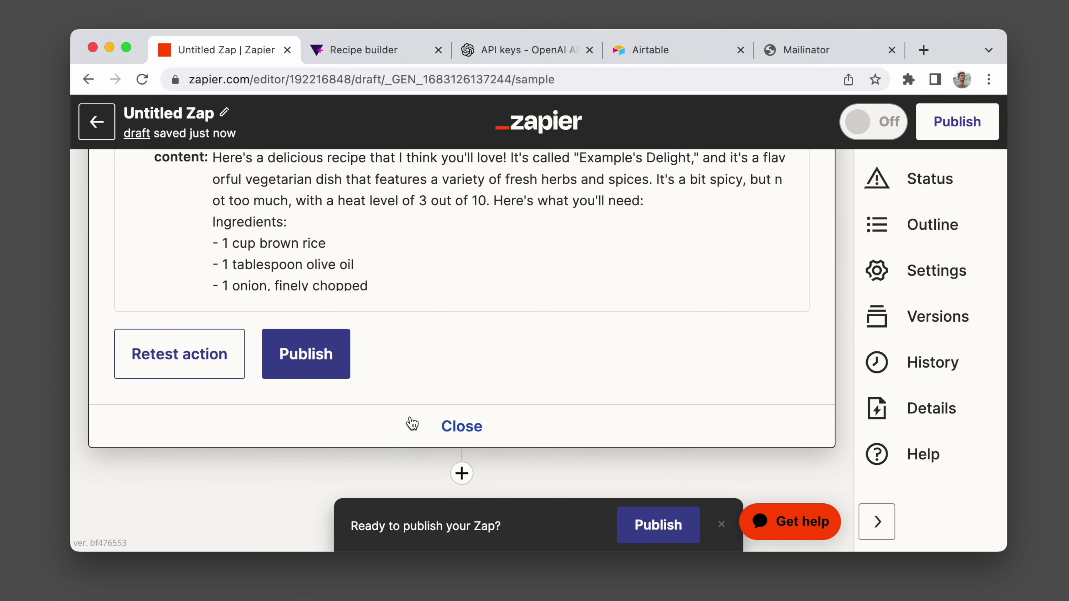
Add a Google Sheets step with the Create Spreadsheet Row event.
click(462, 473)
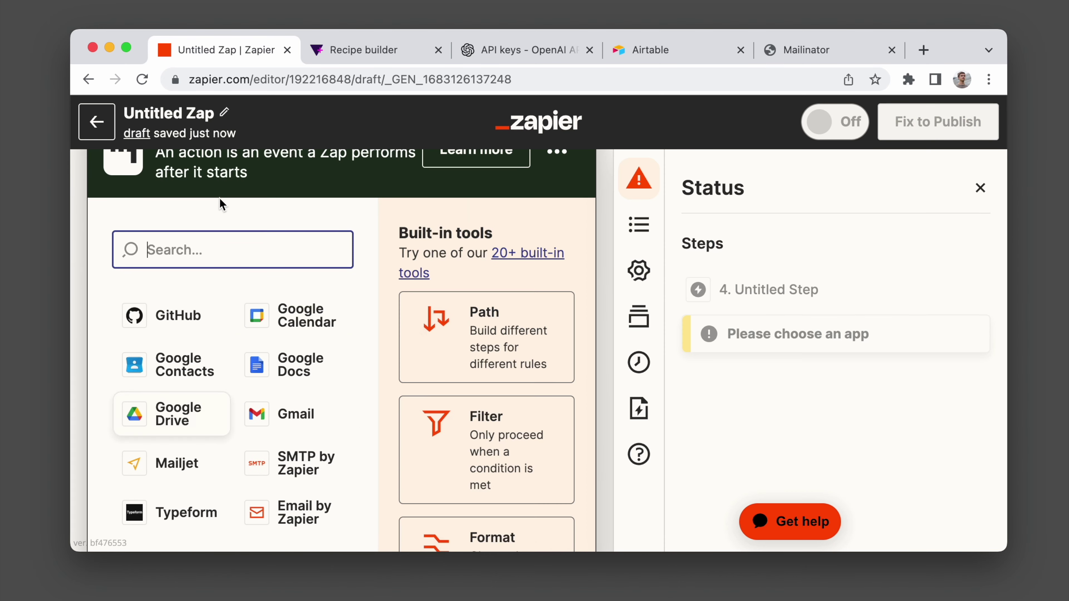
text(google sh)
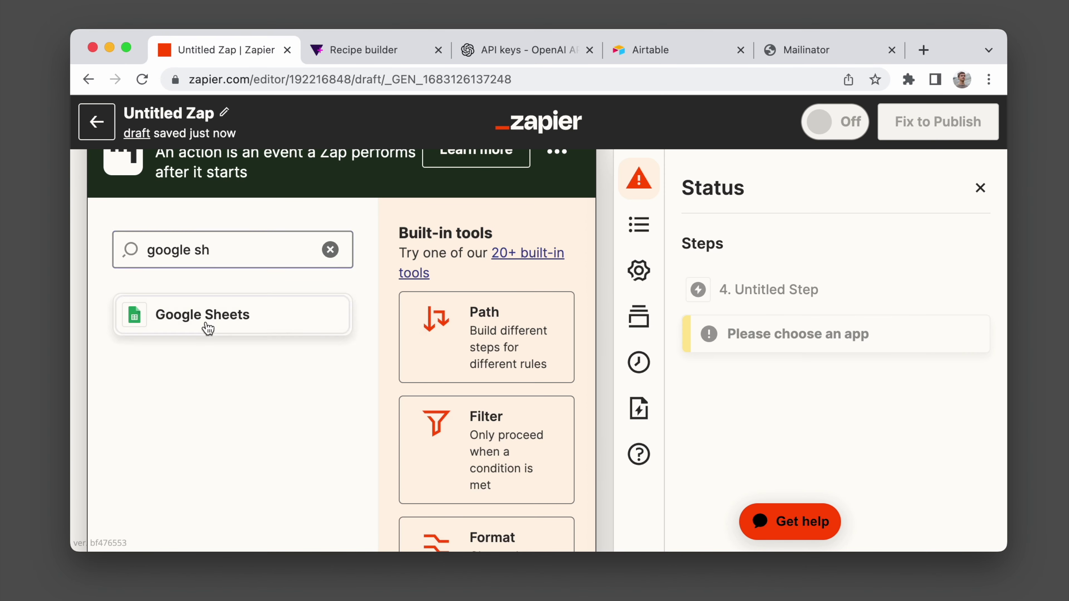
click(206, 325)
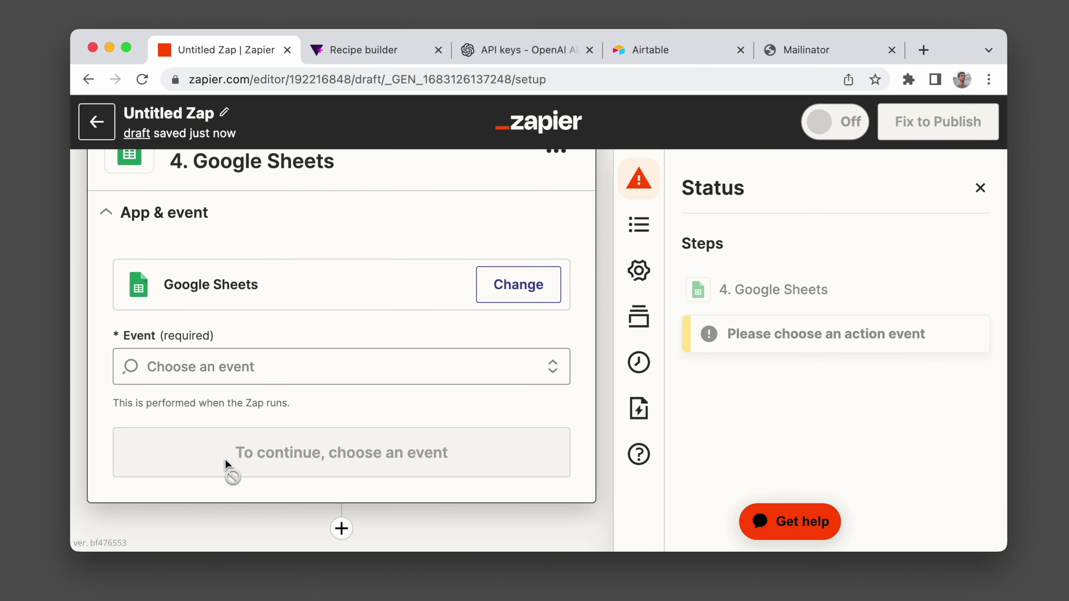
click(275, 374)
scroll(256, 400, down, 5)
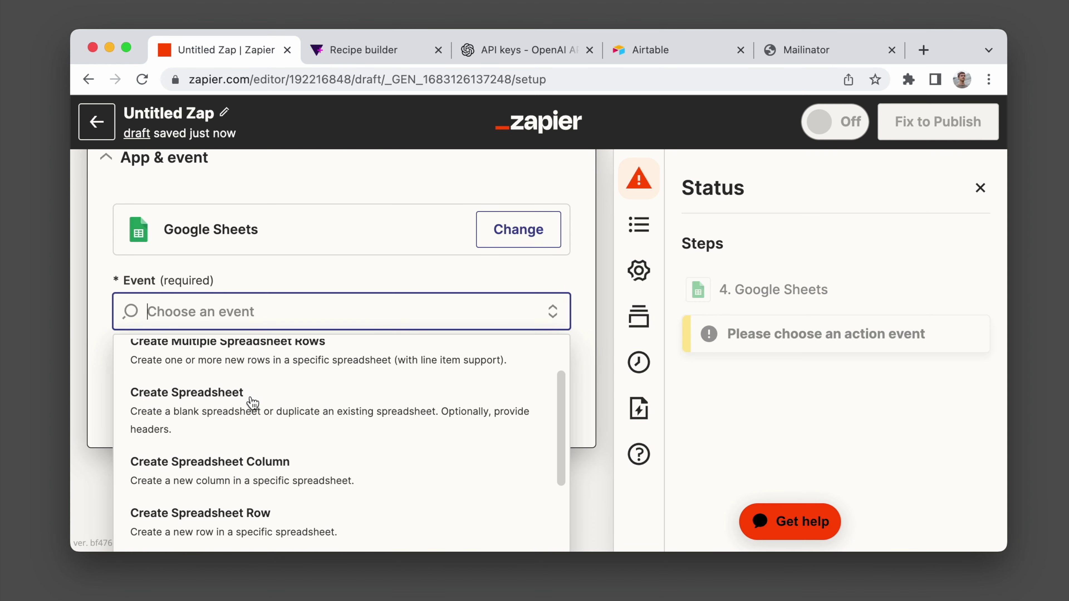
click(258, 399)
click(257, 357)
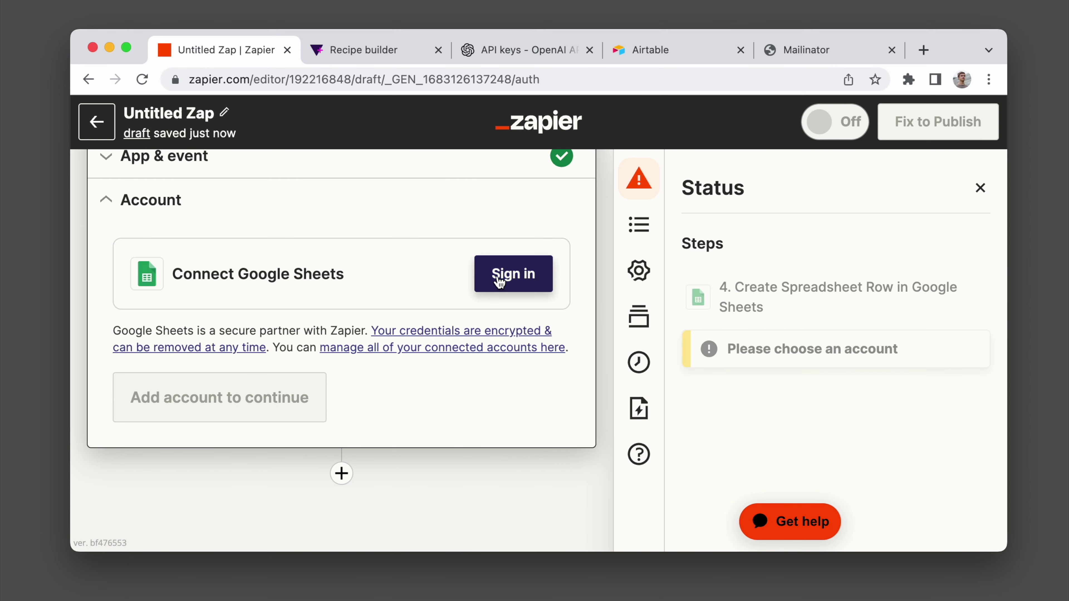
Connect a Google Sheets account and choose My Google Drive as the drive.
click(513, 274)
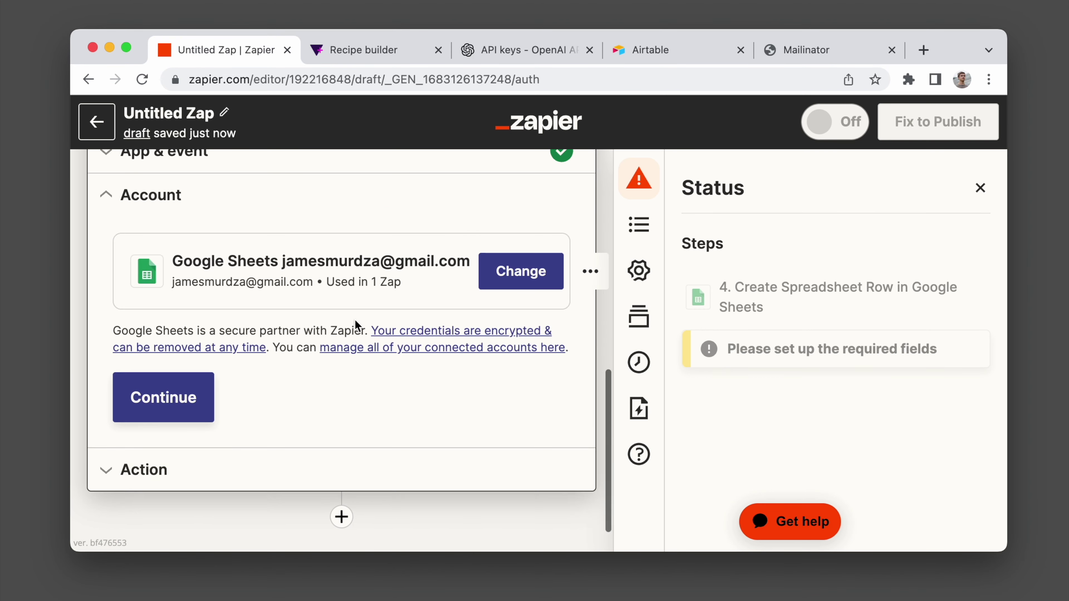
click(164, 400)
click(375, 240)
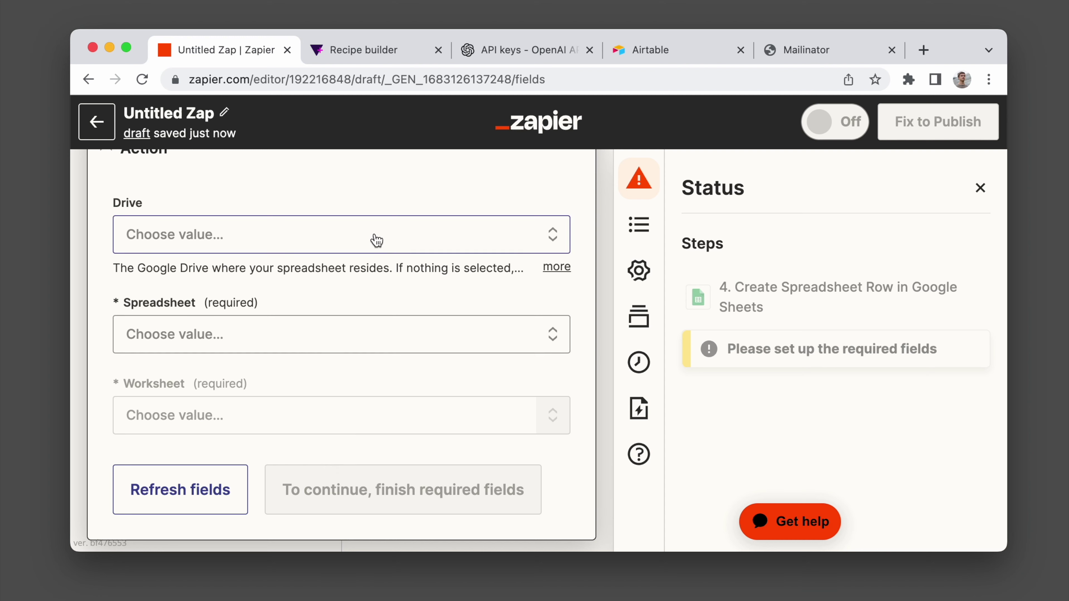
click(177, 411)
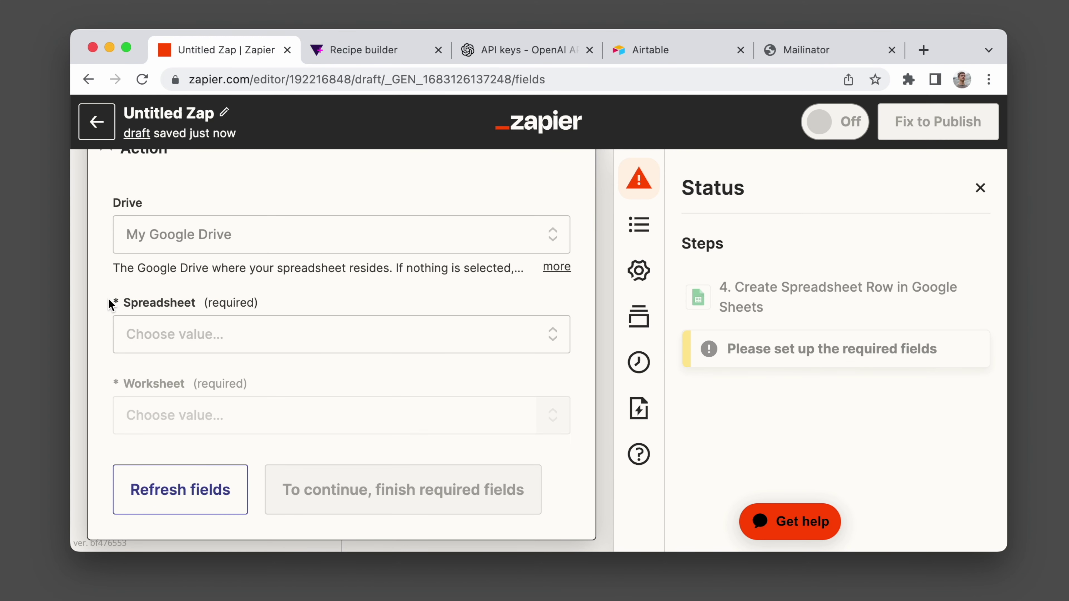
Create a new blank spreadsheet titled 'Recipes' and return to the Zap editor.
click(218, 271)
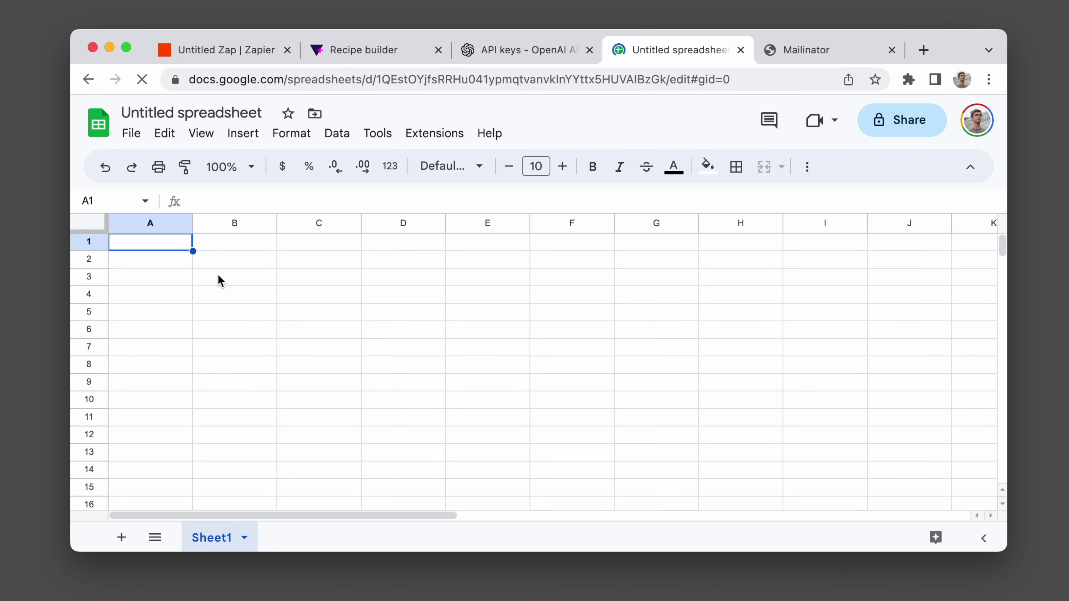
click(192, 109)
text(Recipes)
key(Return)
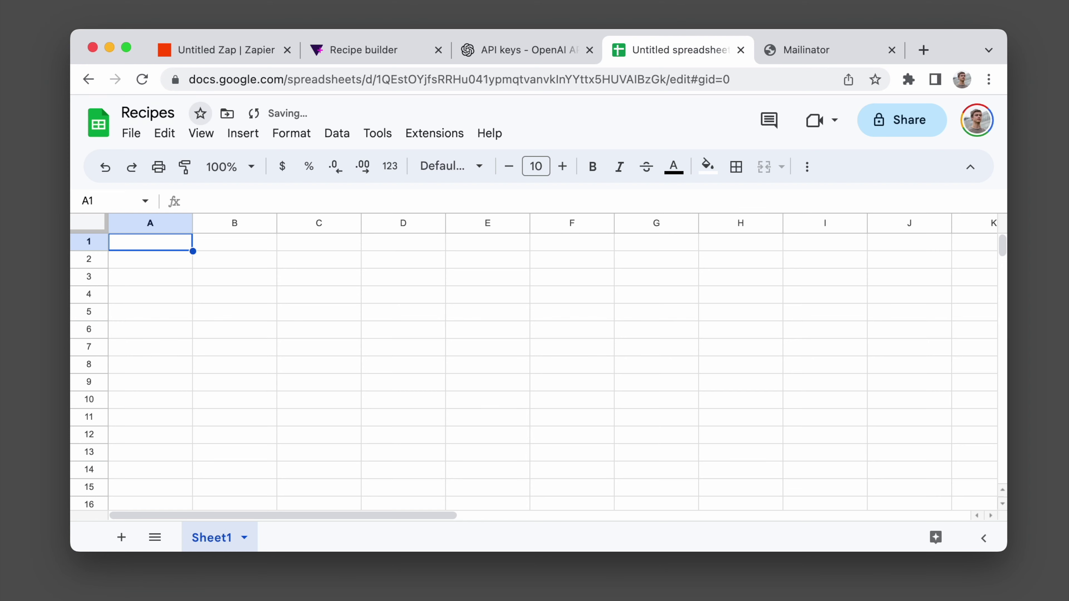
click(209, 64)
Choose the Recipes spreadsheet and its Sheet1 worksheet for the row step.
click(191, 336)
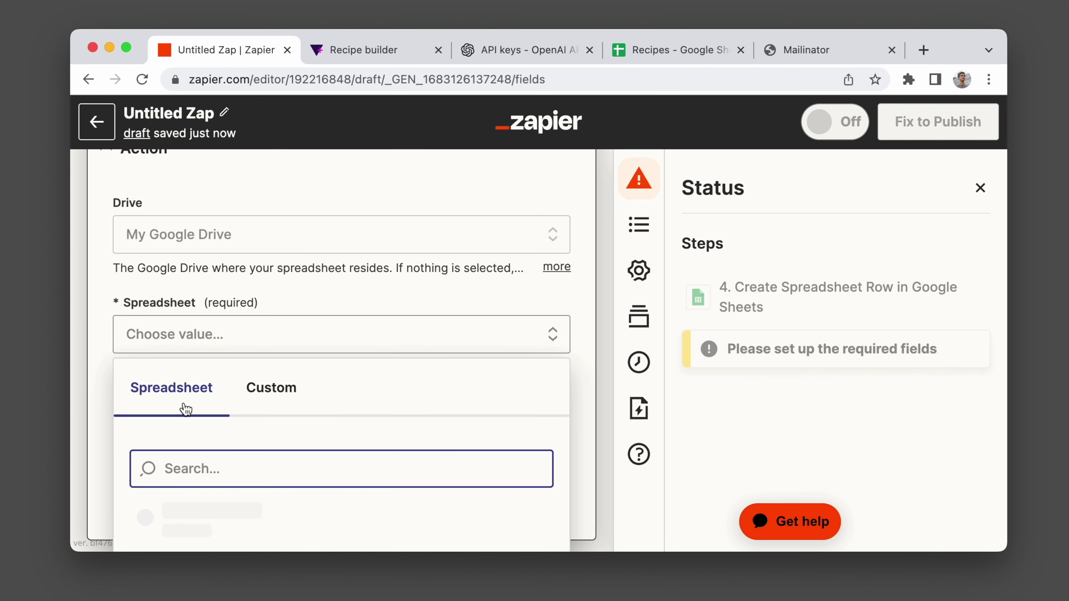
text(recipes)
click(188, 433)
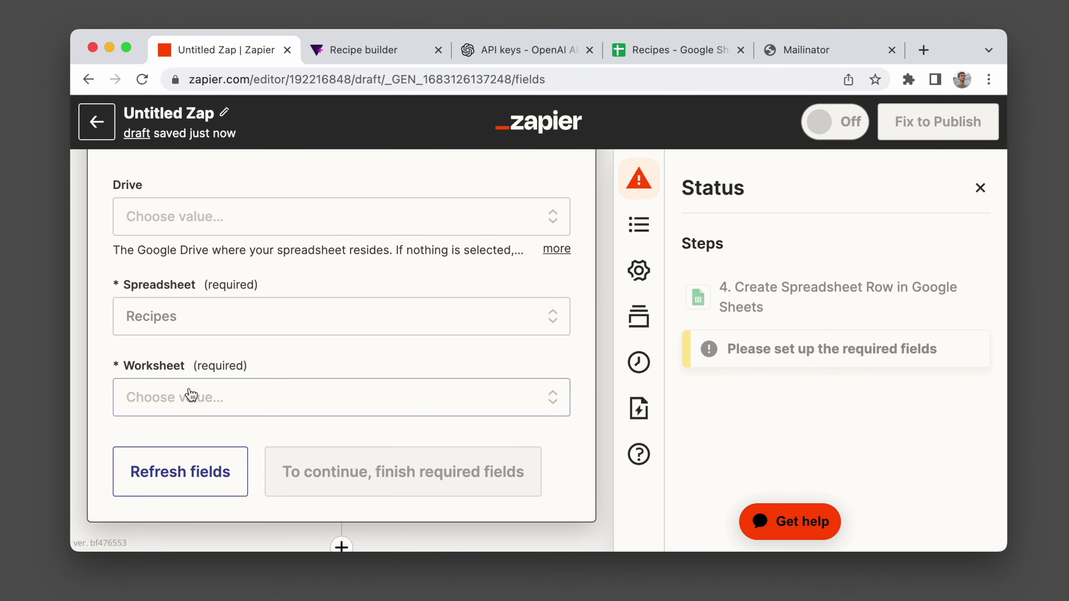
click(190, 405)
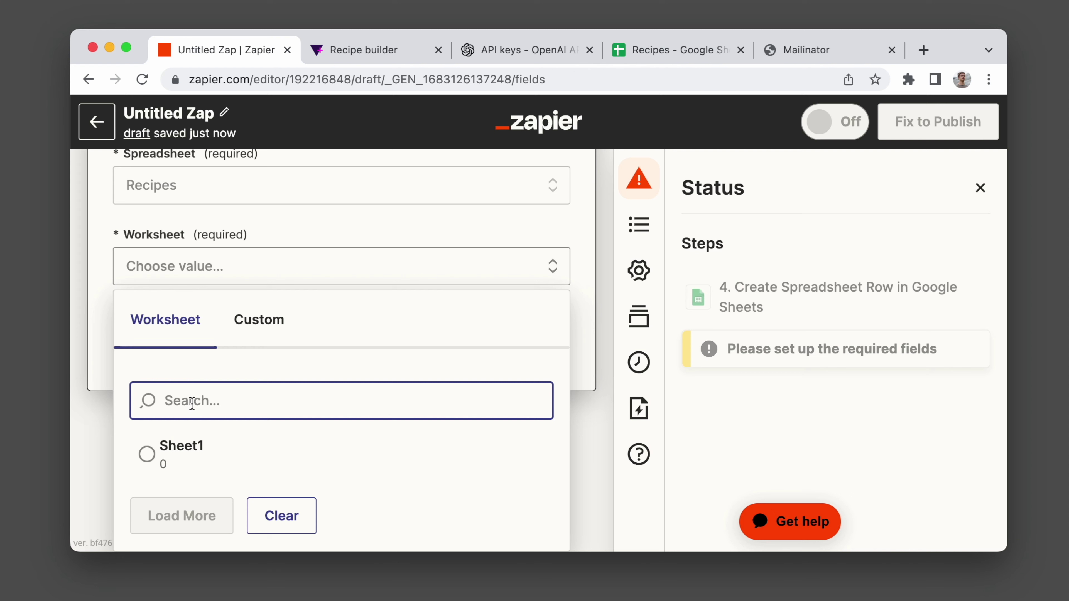
click(179, 448)
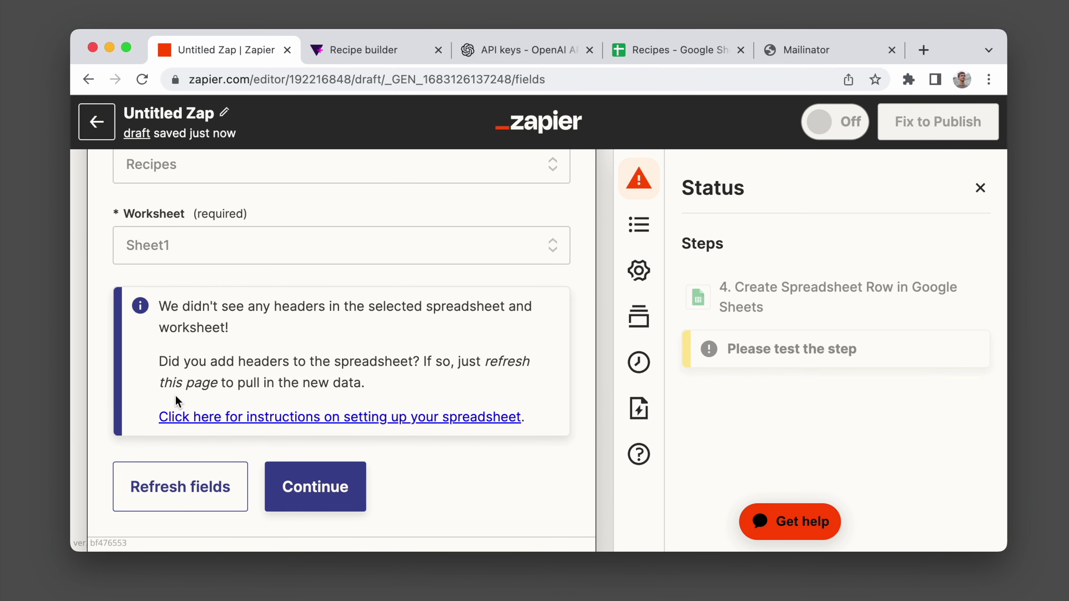
Enter the headers Date, User, Email, Cuisine, Spice and Recipe into cells A1:F1 of the Recipes sheet.
click(665, 52)
text(Date)
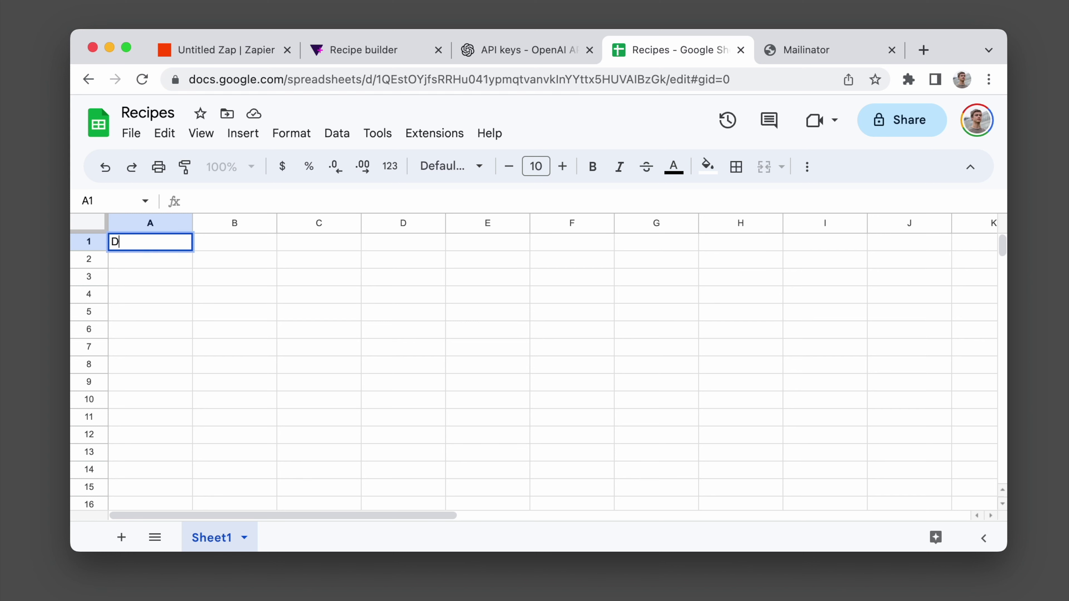
key(Tab)
key(Tab)
text(Email)
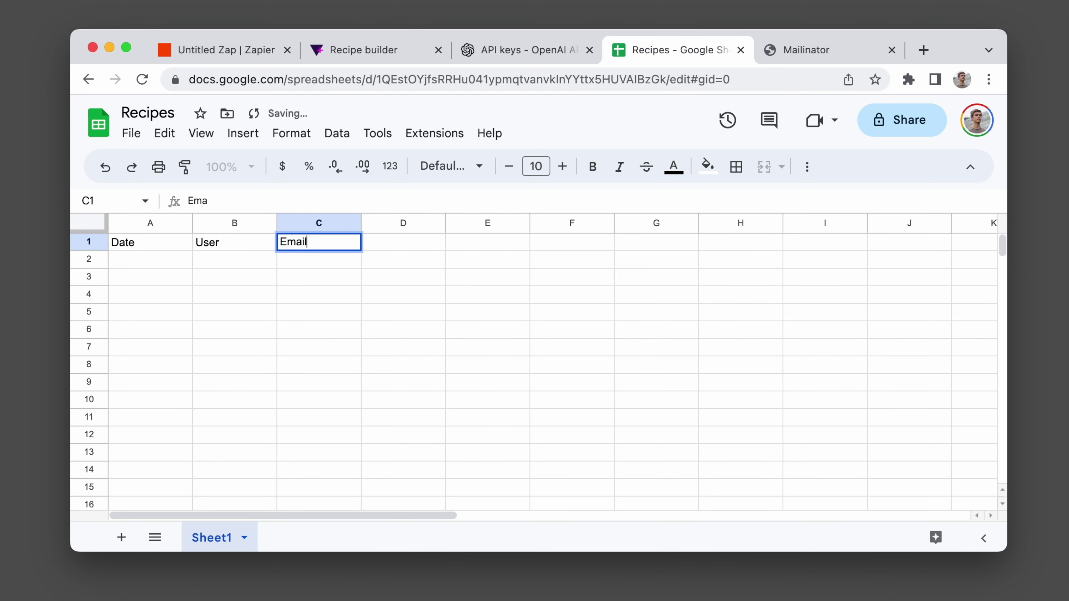
key(Tab)
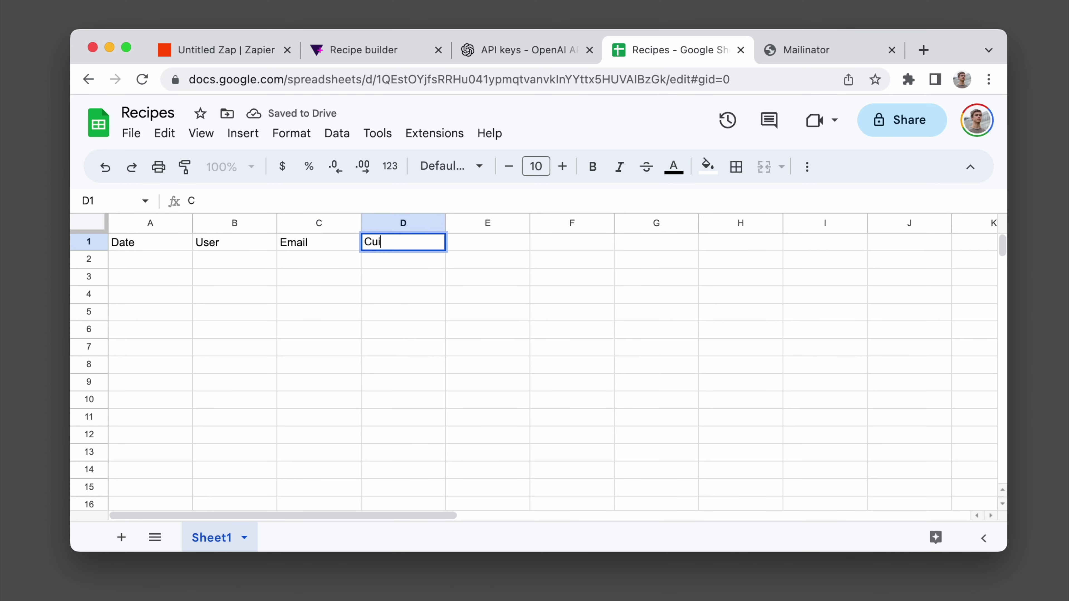
key(Tab)
text(Spice)
key(Tab)
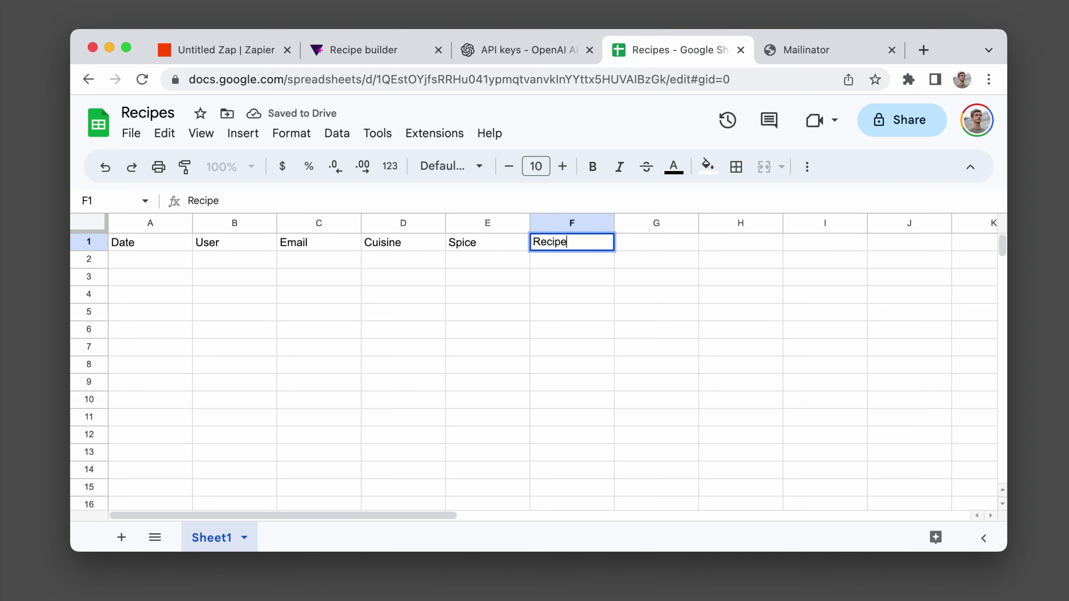
key(Tab)
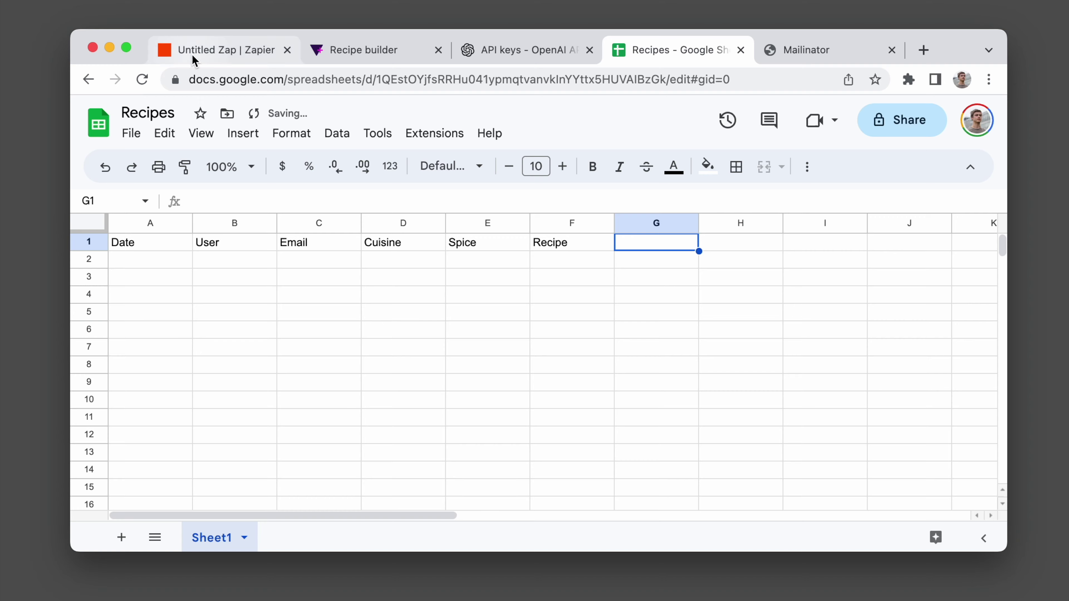
click(191, 53)
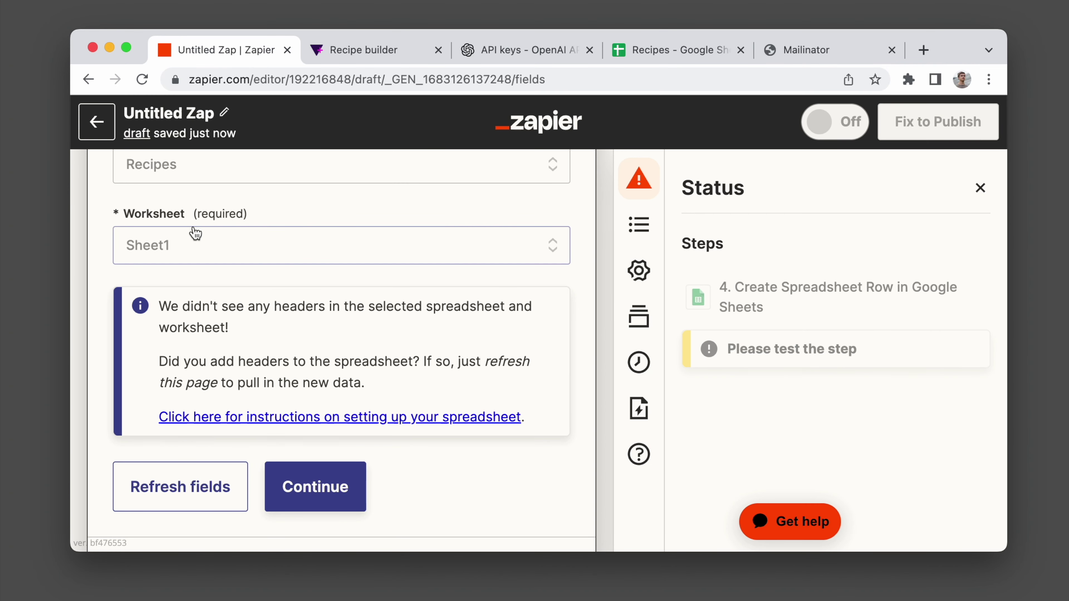
Refresh the sheet fields, then map Date to Tally's Submitted at and User to Respondent ID.
click(214, 499)
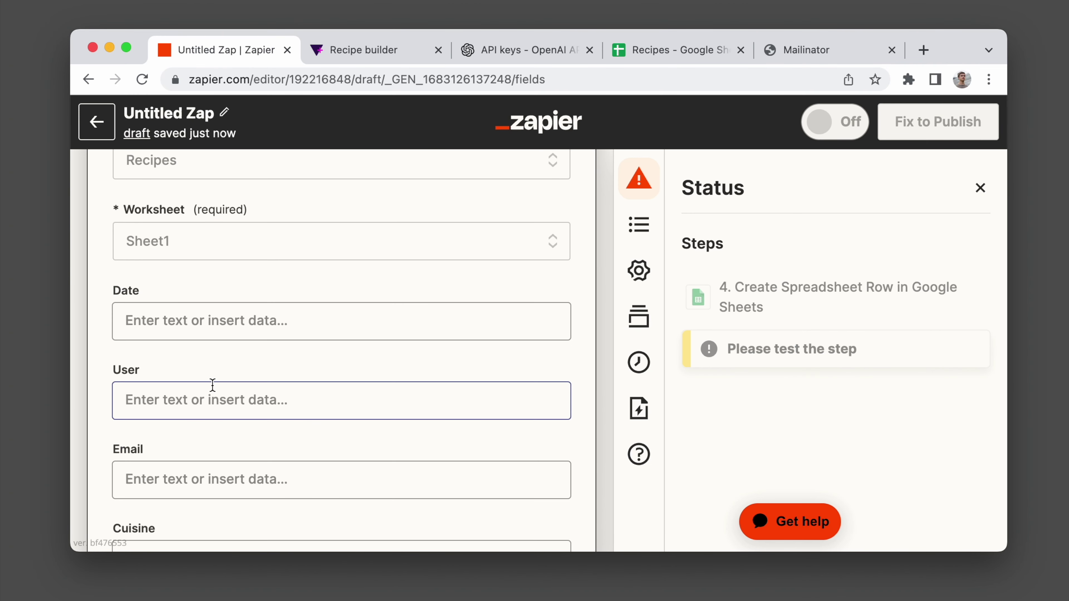
click(211, 324)
scroll(206, 378, down, 3)
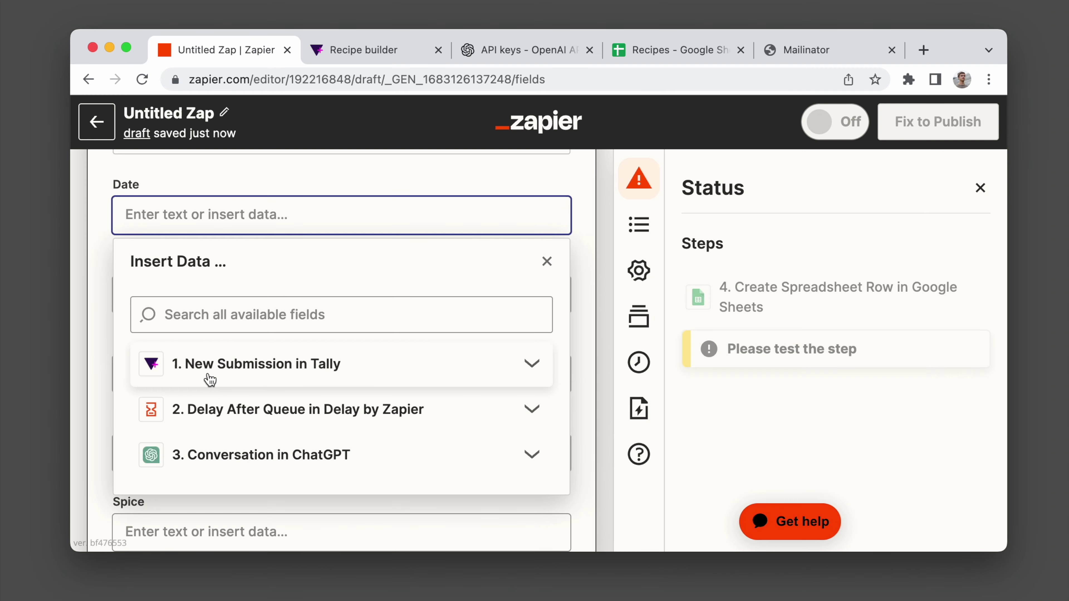
click(220, 335)
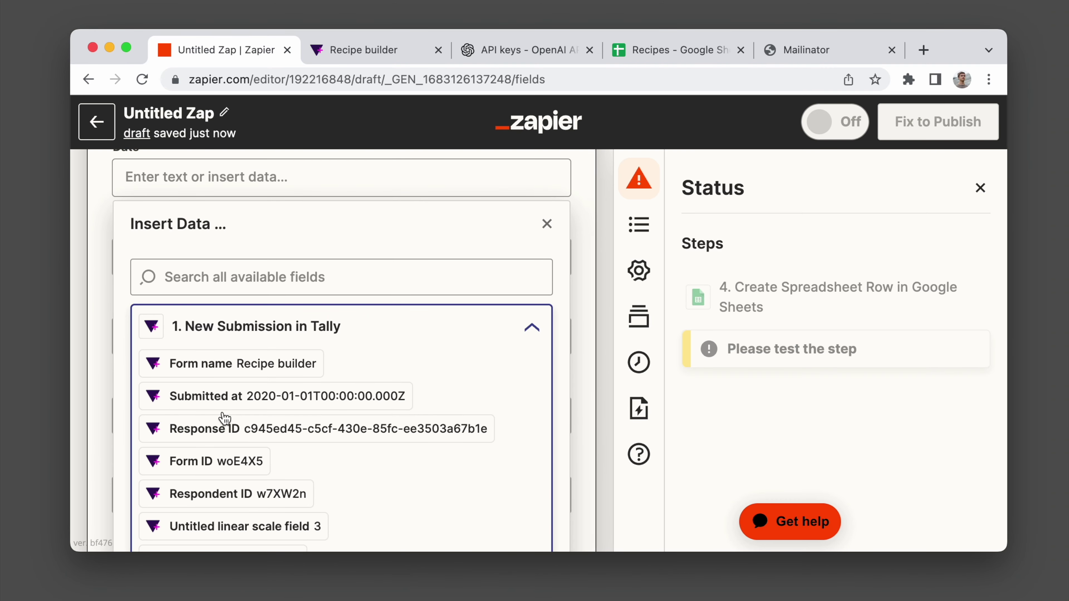
click(227, 400)
click(113, 253)
click(114, 254)
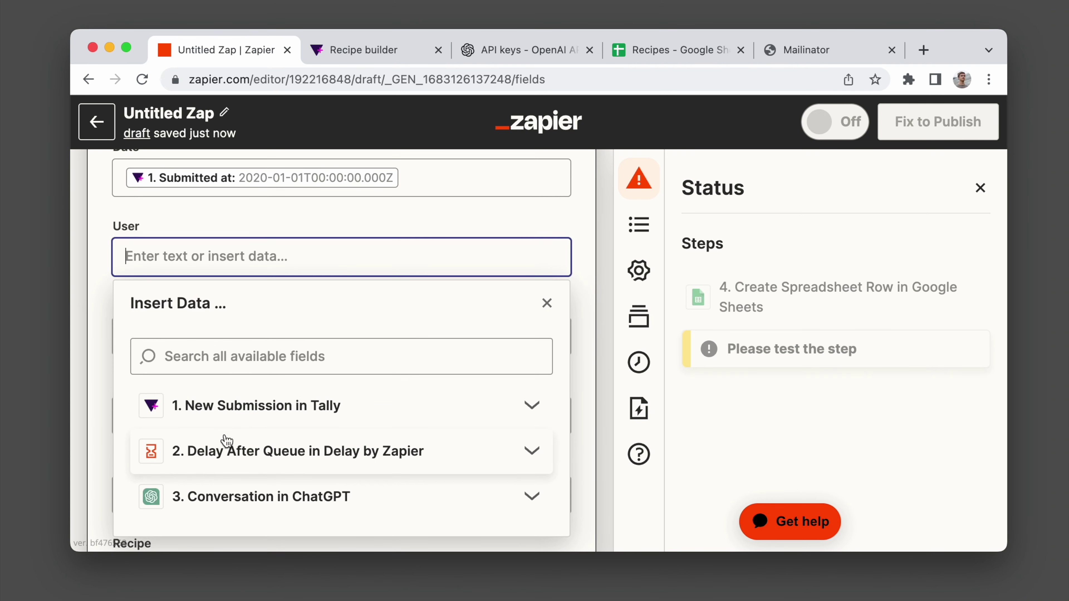
click(227, 411)
scroll(232, 400, down, 3)
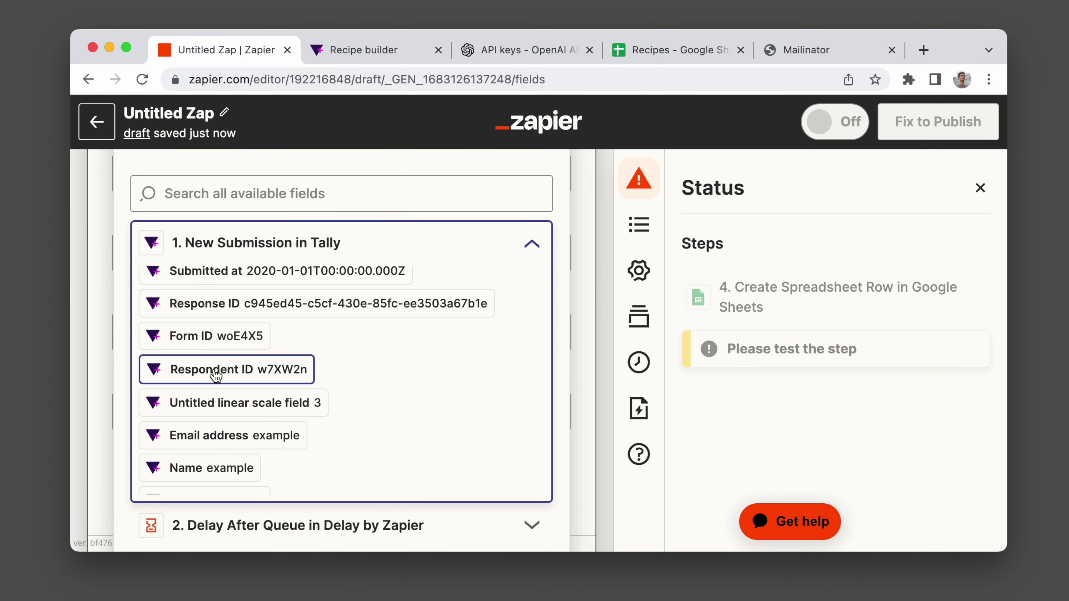
click(214, 372)
scroll(214, 356, down, 5)
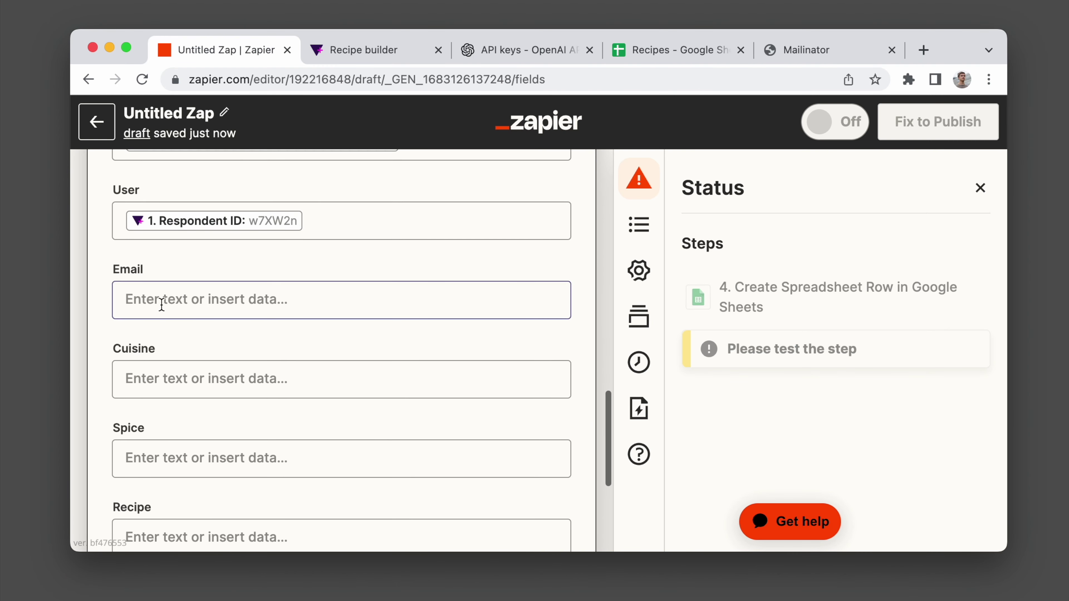
Map the Email column to the form's Email address and Cuisine to the Cuisine answer.
click(145, 300)
scroll(198, 432, down, 5)
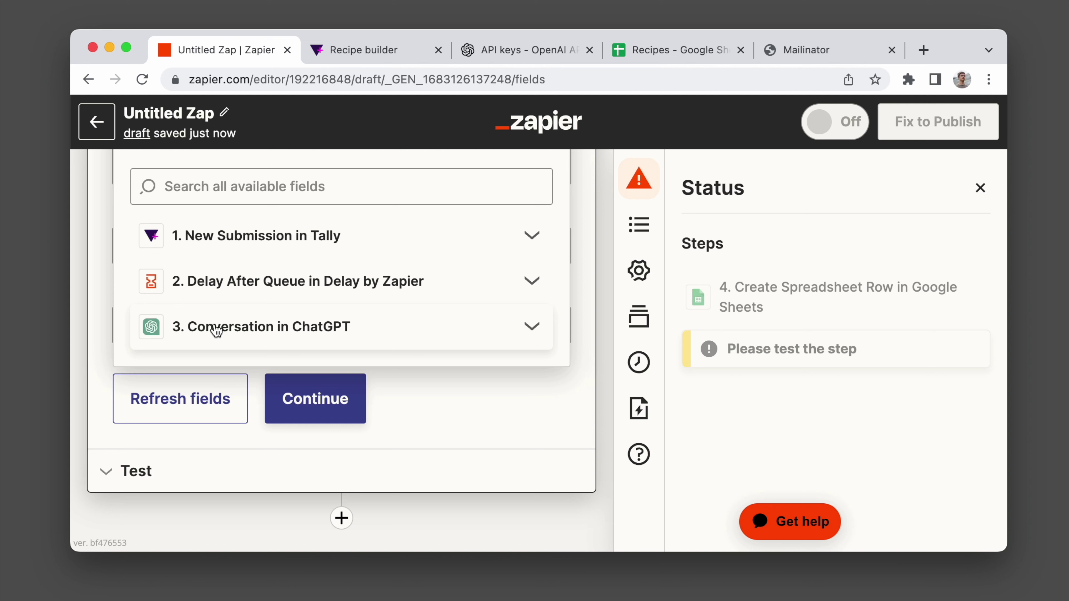
click(210, 238)
scroll(212, 358, down, 2)
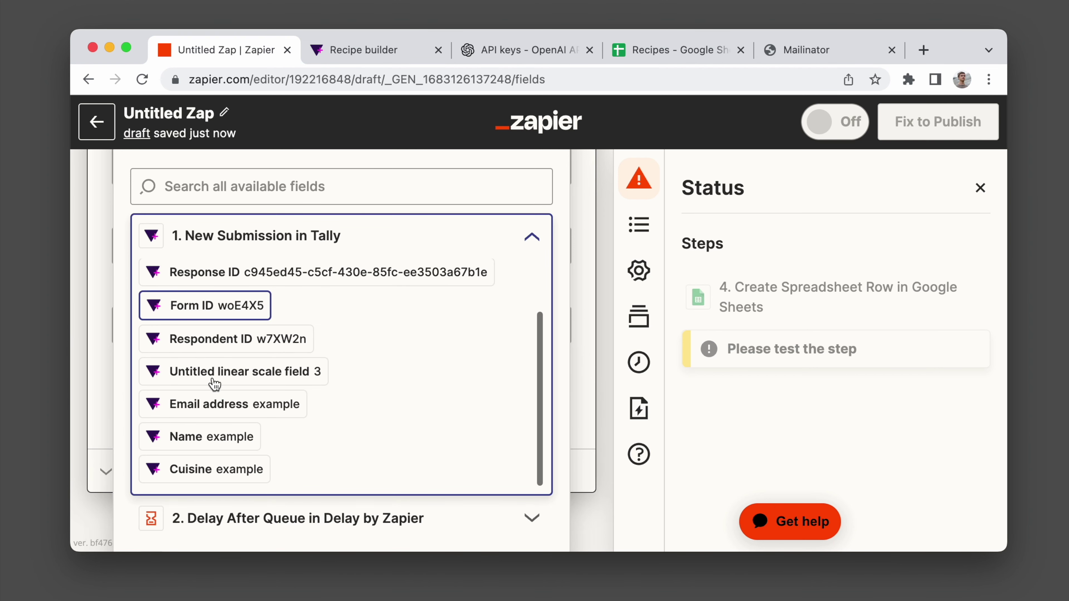
click(212, 411)
click(91, 364)
click(148, 297)
scroll(190, 461, down, 3)
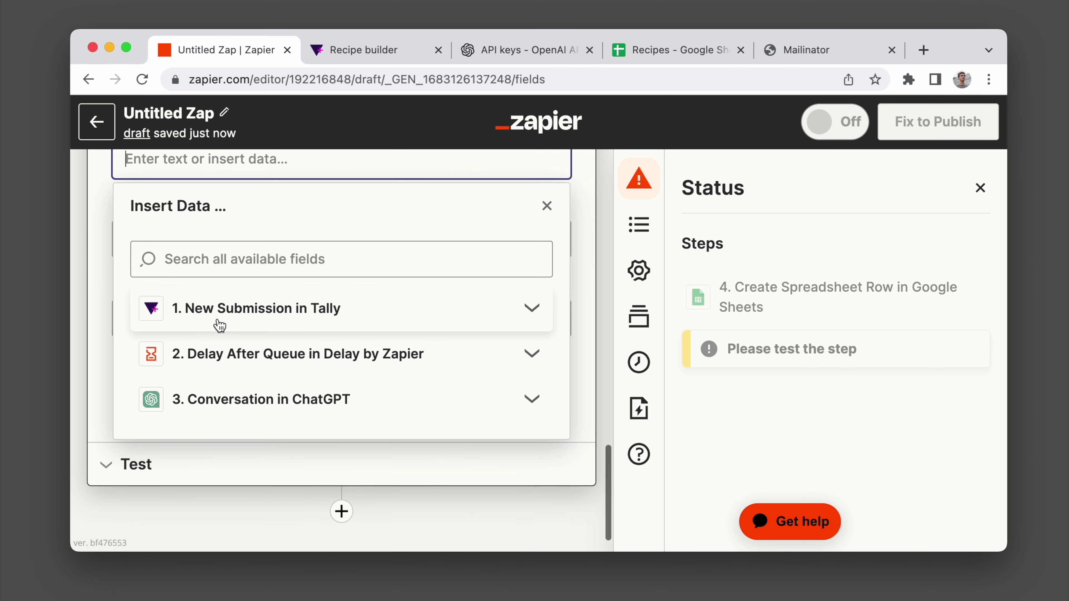
click(217, 324)
scroll(215, 425, down, 1)
click(205, 461)
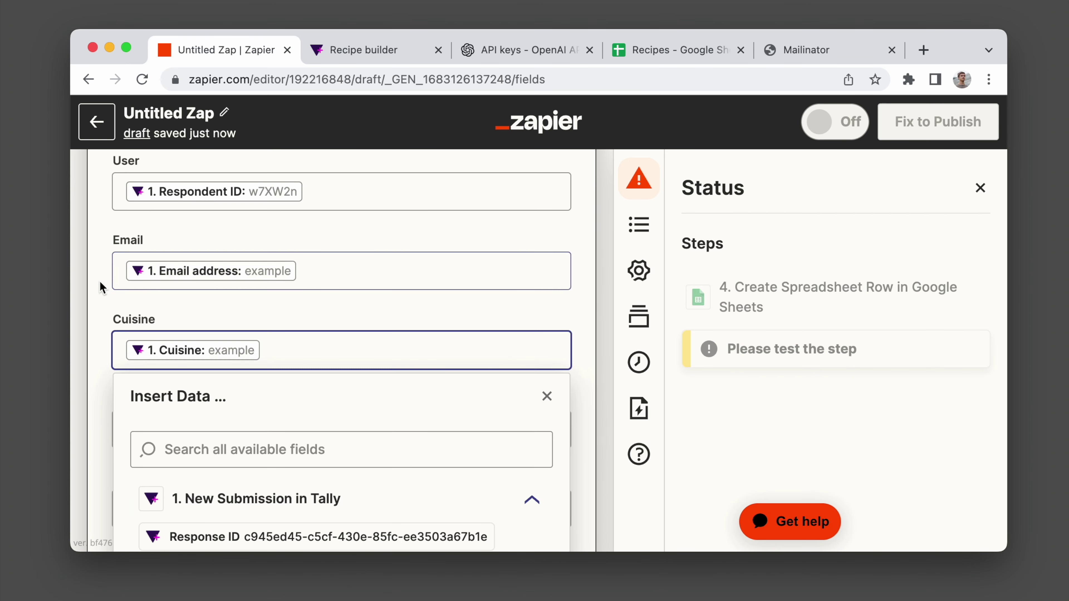
click(100, 281)
Map Spice to the linear scale rating and Recipe to ChatGPT's Assistant Response Message.
click(124, 390)
scroll(231, 400, down, 4)
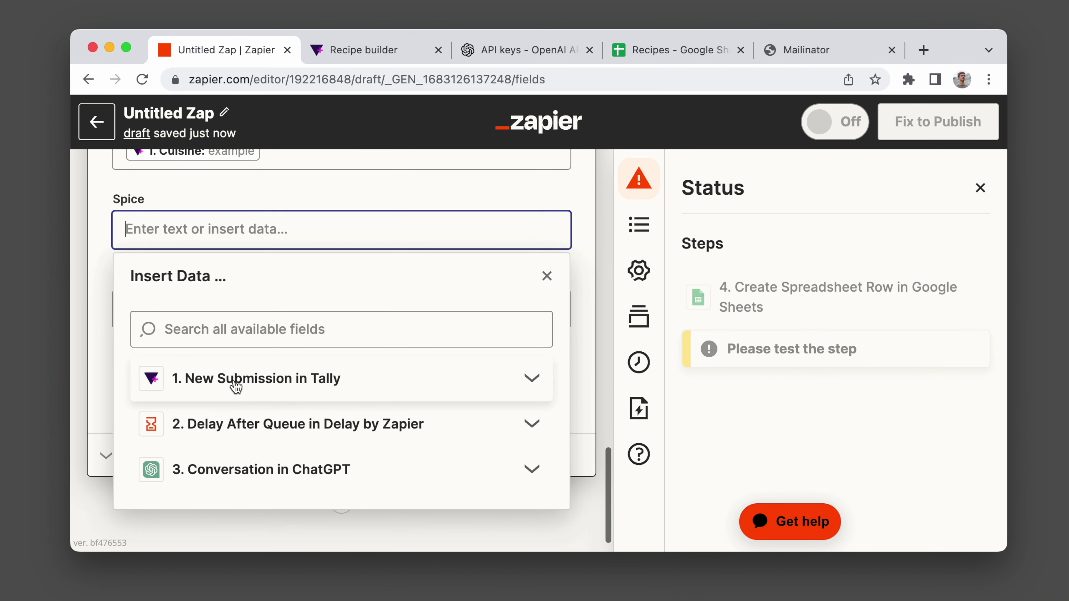
click(231, 400)
scroll(236, 449, down, 1)
click(227, 514)
click(97, 368)
click(184, 294)
click(236, 511)
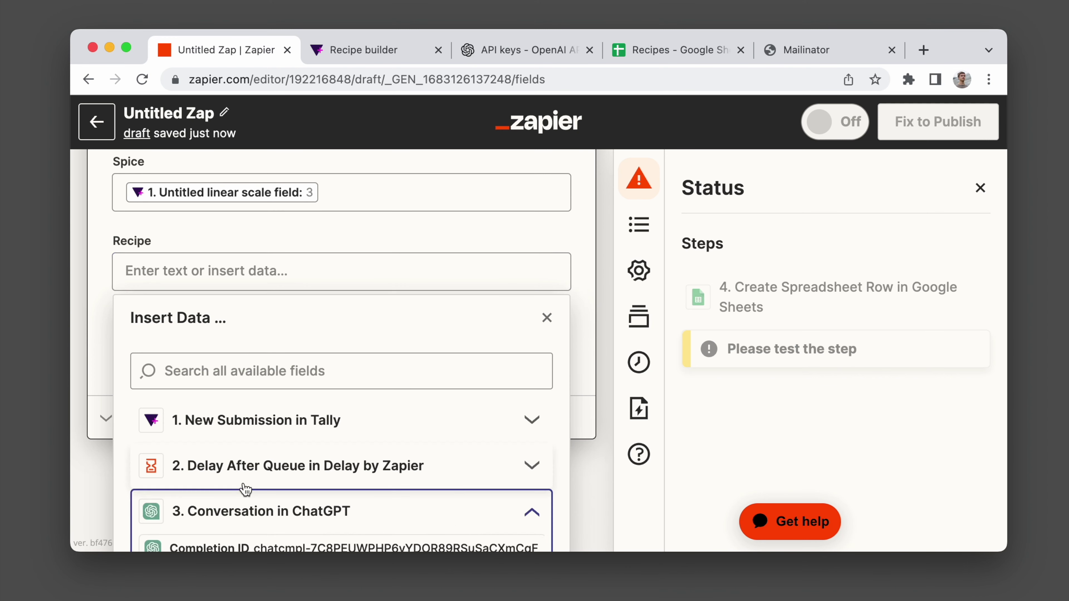
scroll(269, 488, down, 5)
scroll(242, 436, down, 7)
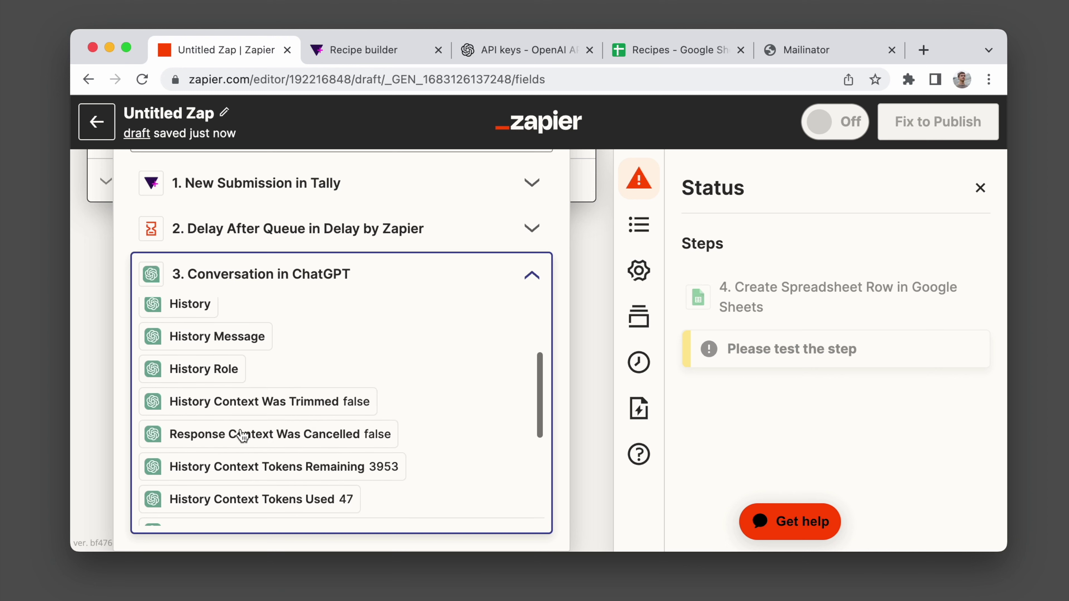
scroll(243, 436, down, 2)
scroll(242, 440, up, 2)
scroll(241, 447, down, 2)
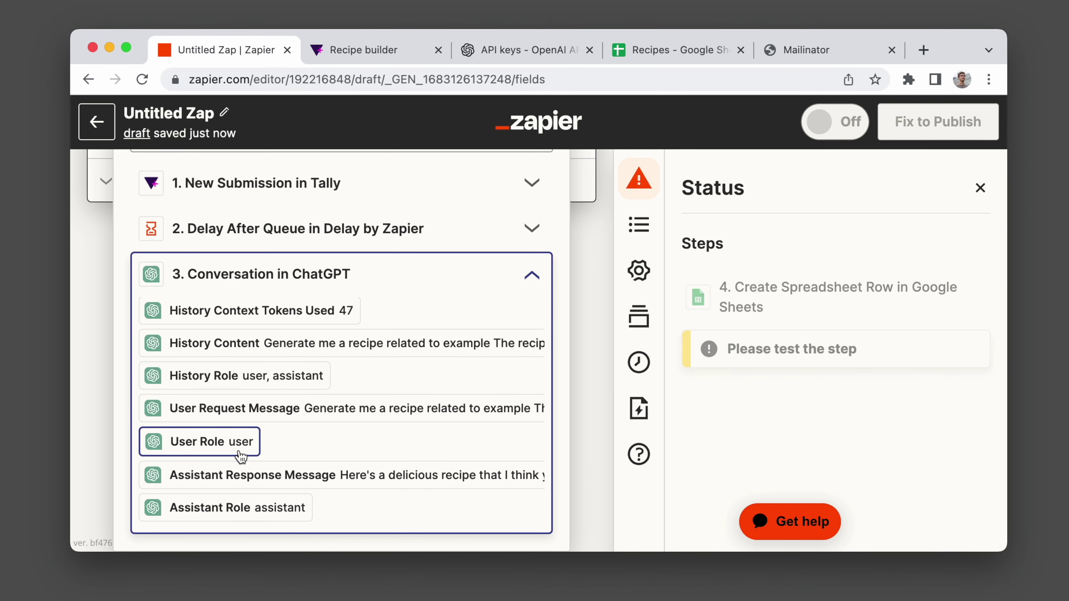
click(239, 476)
click(97, 391)
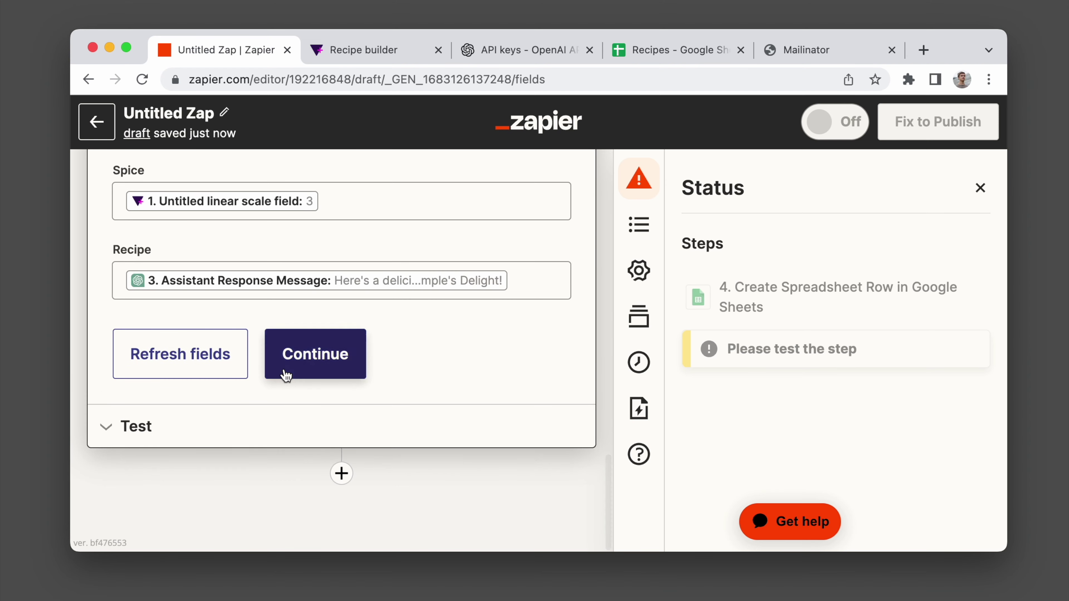
Continue and run the action test to send a row to the Recipes sheet.
click(284, 376)
click(290, 400)
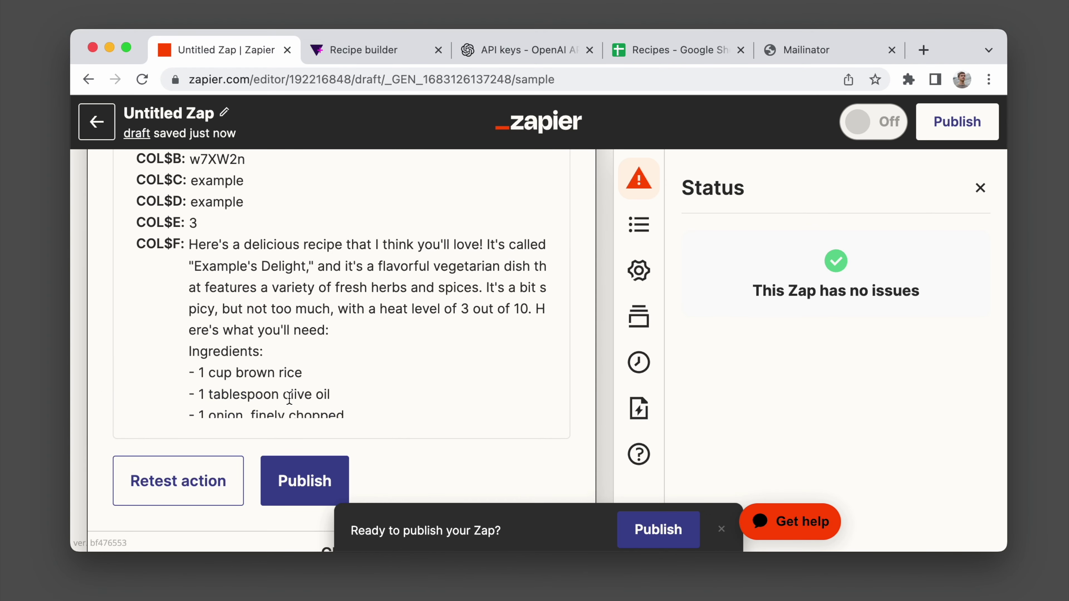
click(663, 64)
Inspect the new test row 2 with the generated recipe in the Recipes sheet, then return to Zapier.
click(568, 291)
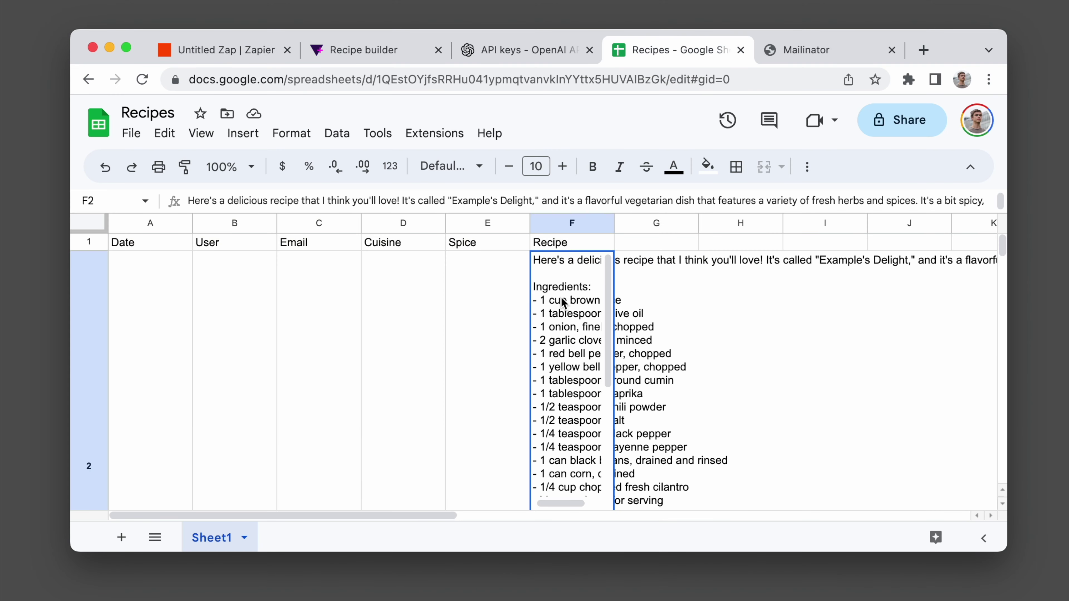
key(ctrl+a)
key(ctrl+a)
click(807, 173)
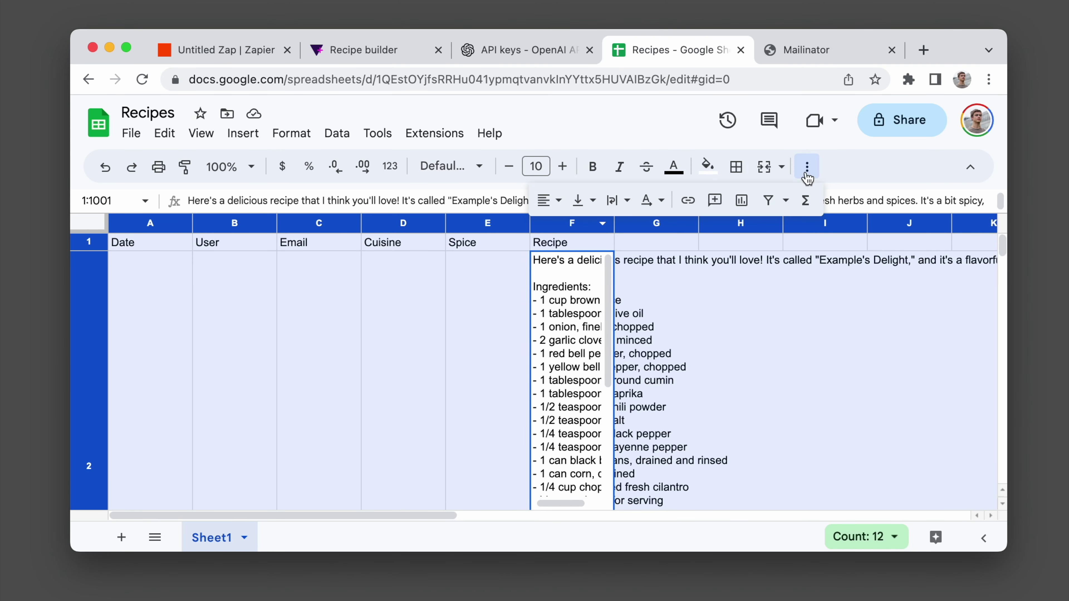
click(661, 300)
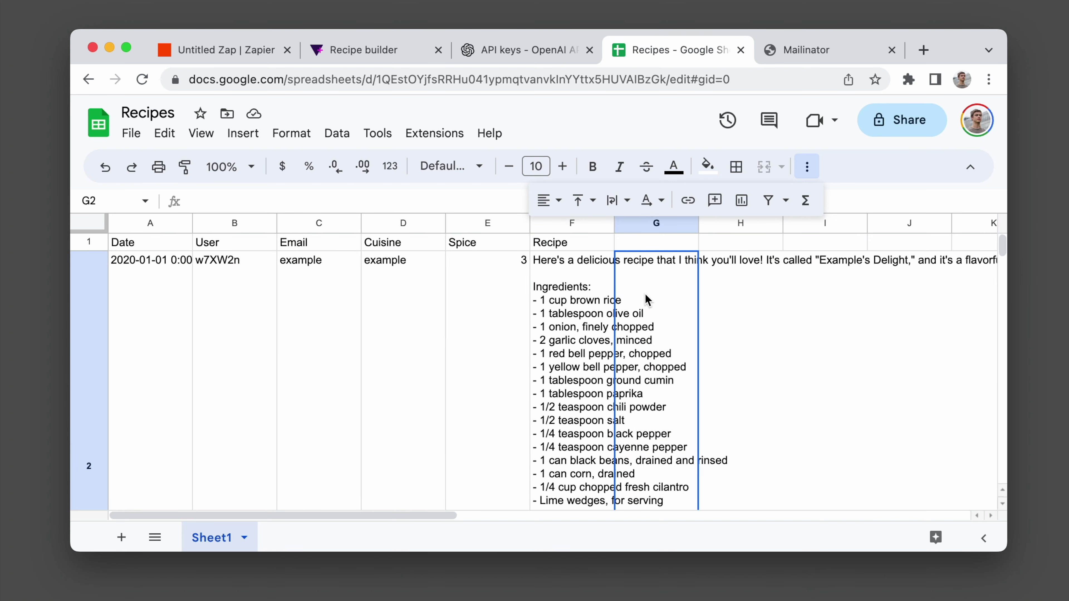
click(219, 49)
scroll(254, 344, down, 15)
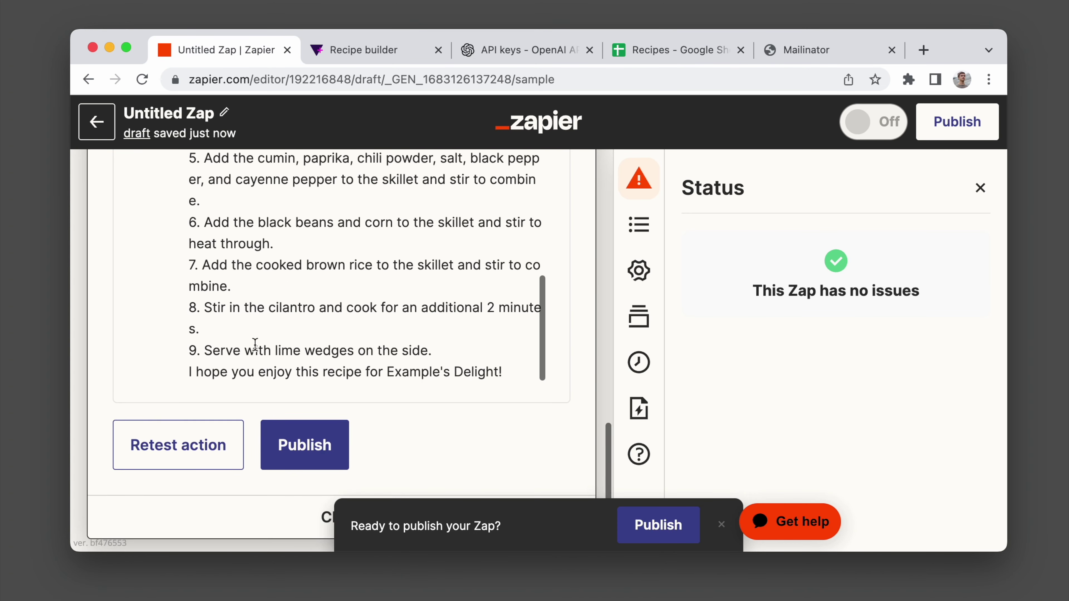
Add a Gmail Send Email step after the Sheets step and confirm the connected Gmail account.
scroll(255, 344, down, 2)
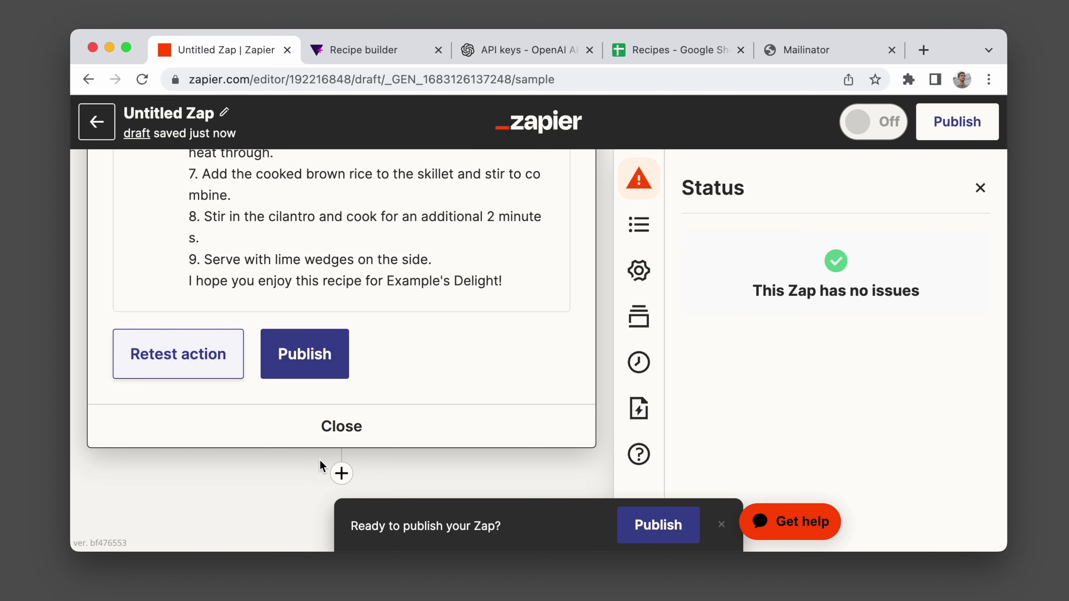
click(341, 474)
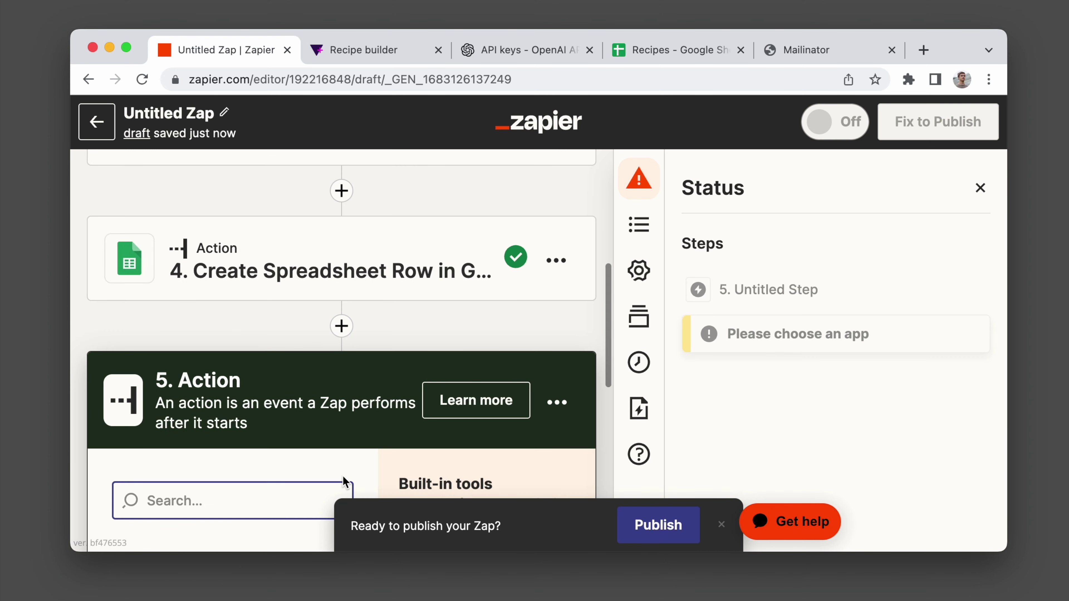
click(287, 460)
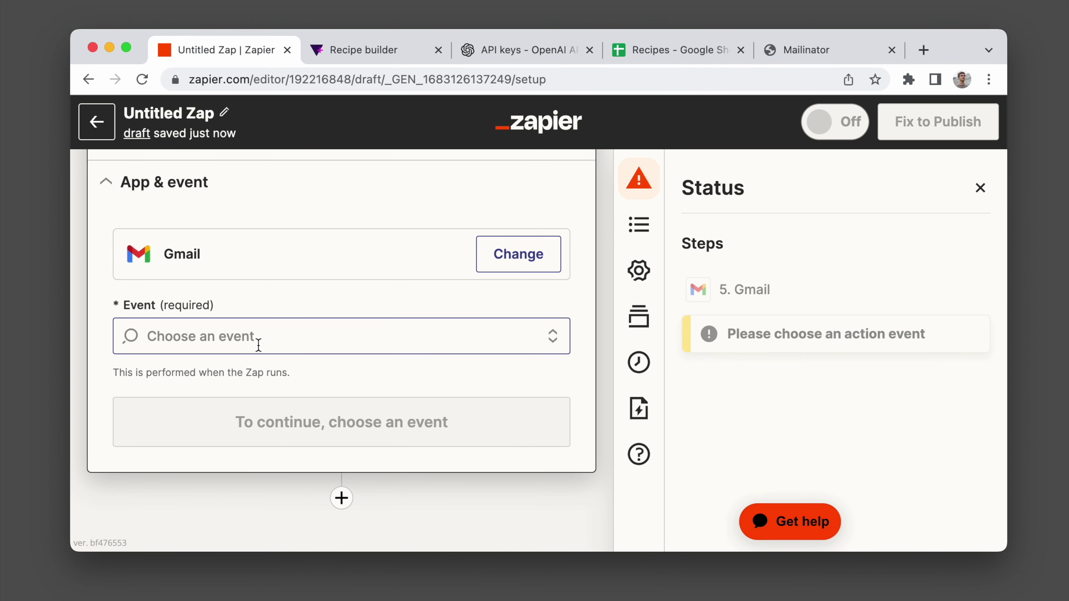
click(258, 340)
scroll(235, 404, down, 2)
scroll(219, 455, down, 5)
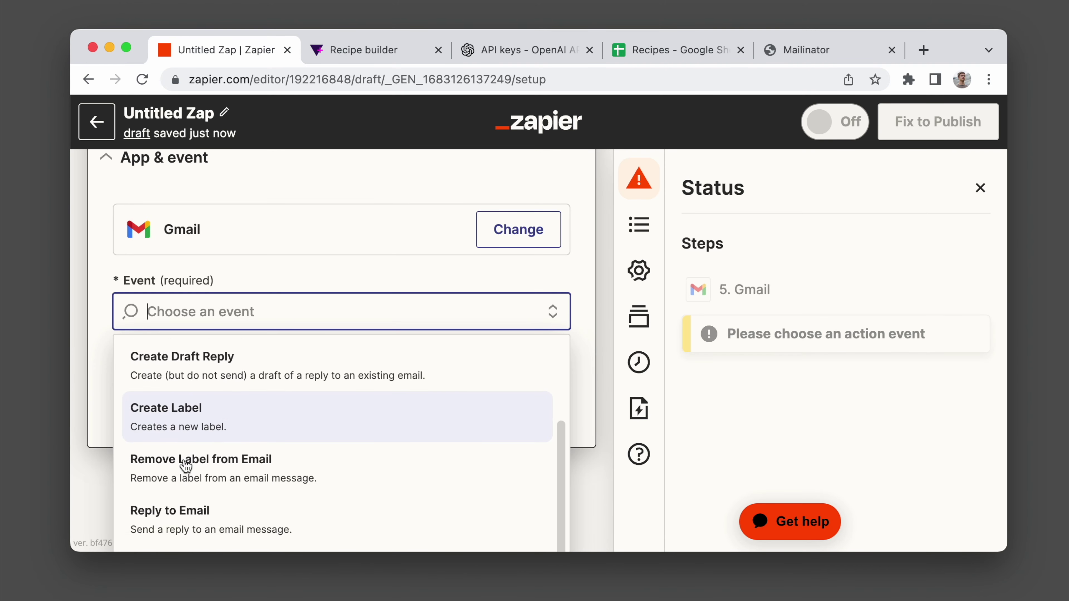
click(184, 431)
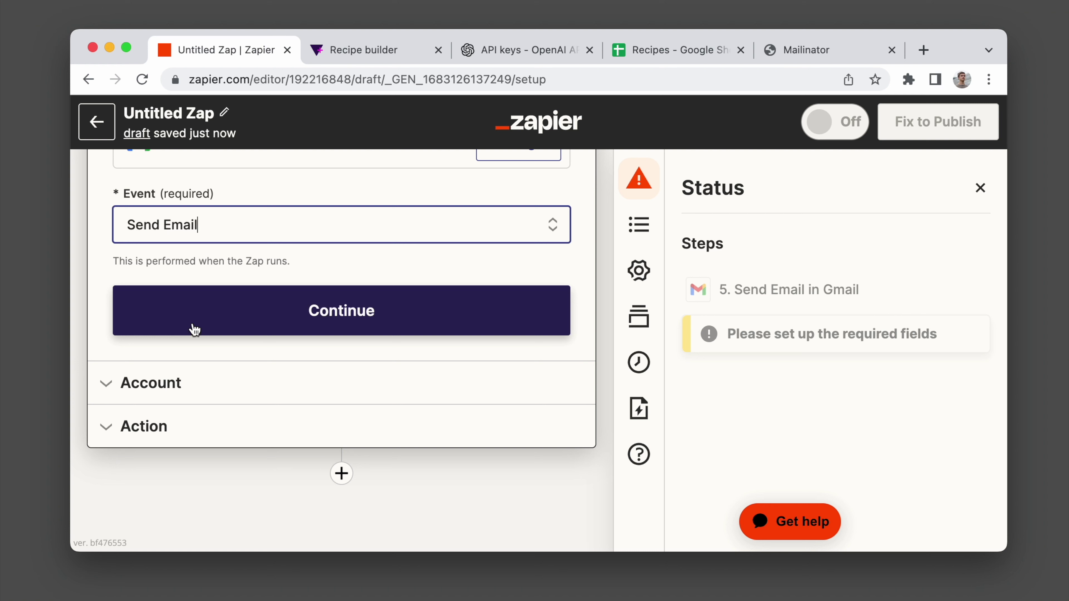
click(198, 320)
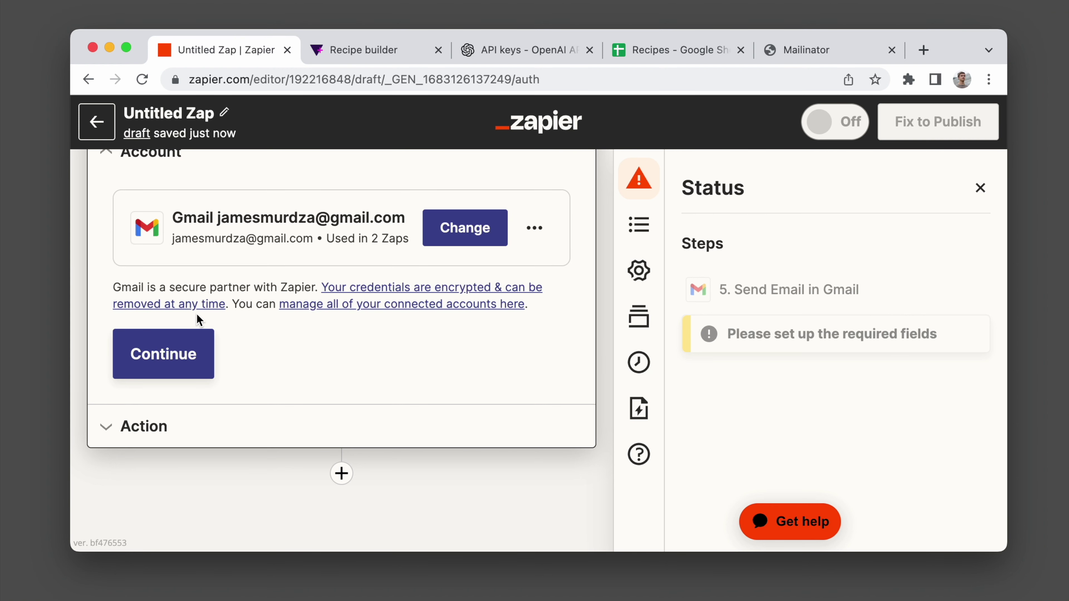
click(180, 350)
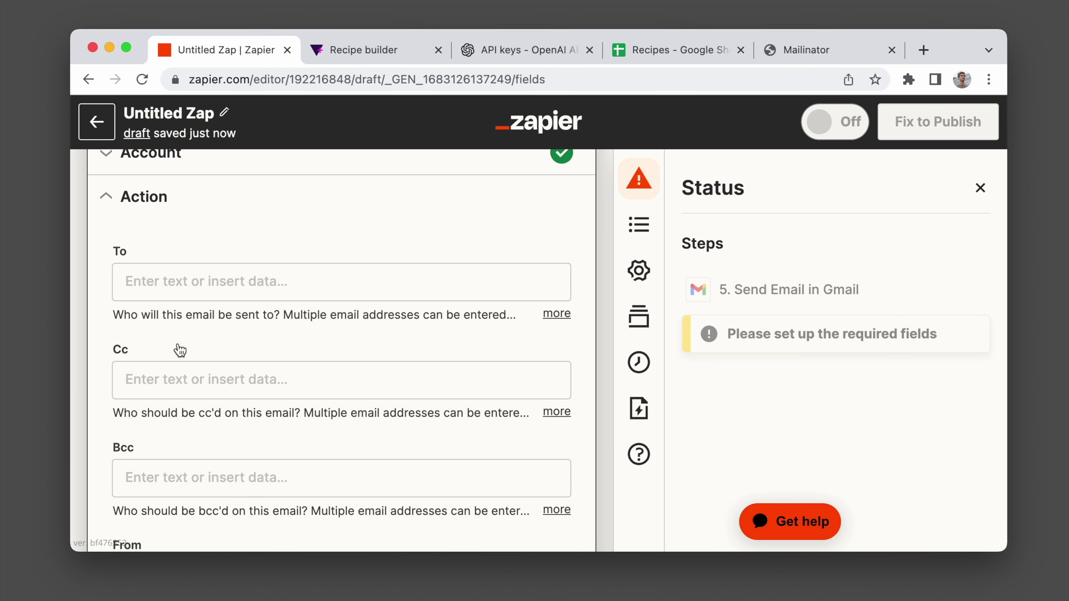
Address the email to the Tally Email address and enter the sender's name as From Name.
click(244, 335)
scroll(246, 396, down, 2)
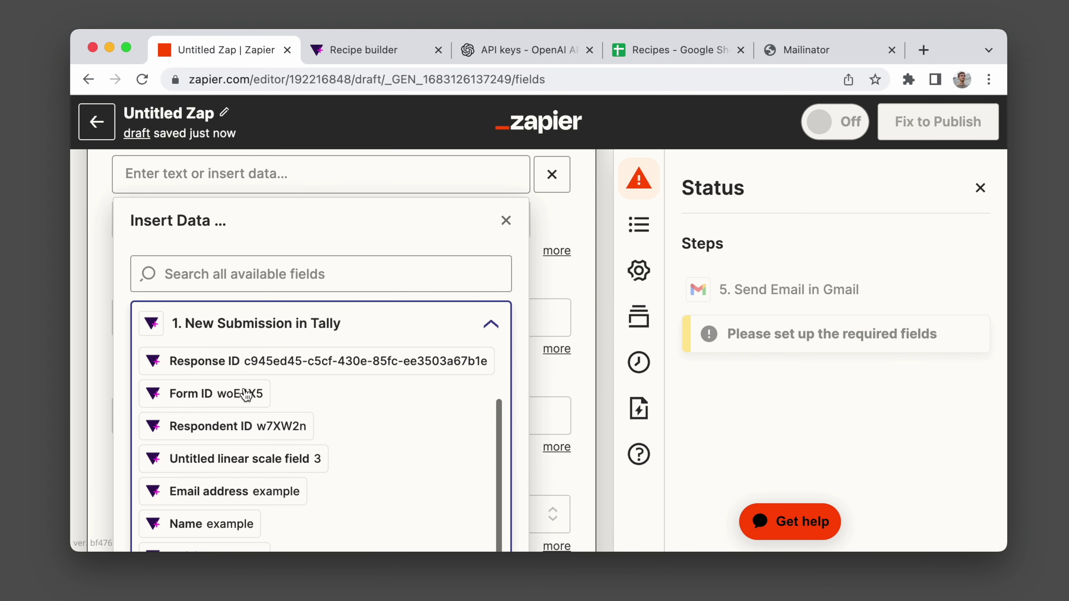
click(235, 492)
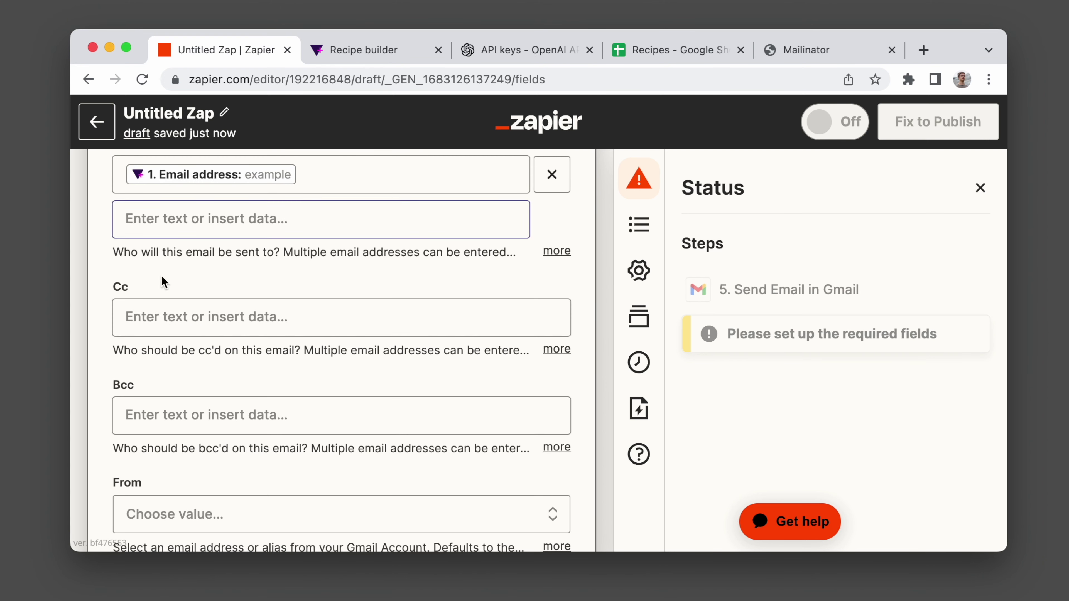
scroll(166, 249, down, 7)
click(221, 311)
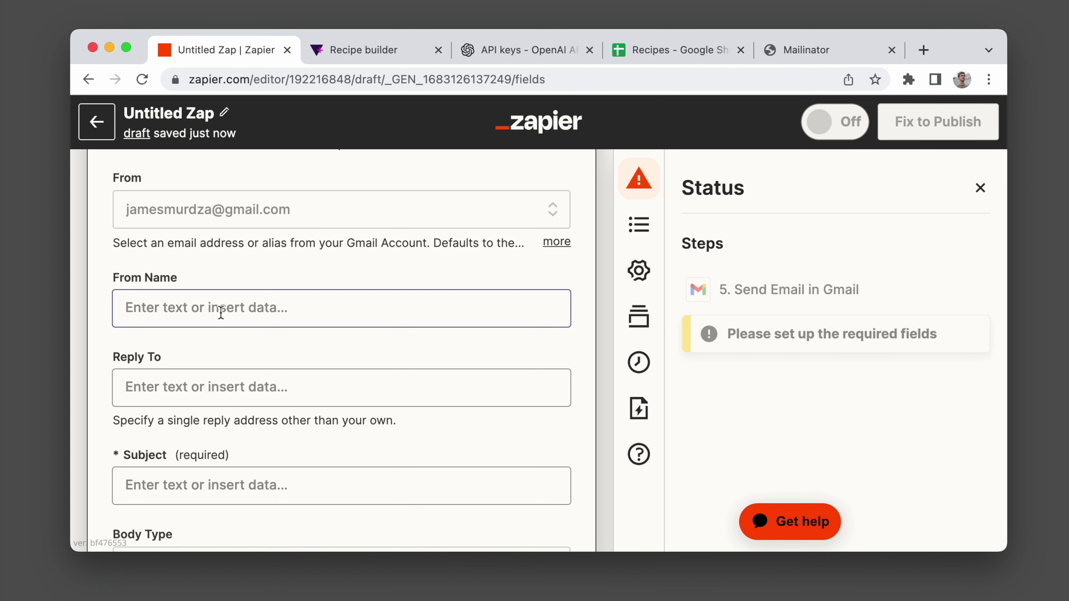
text(James)
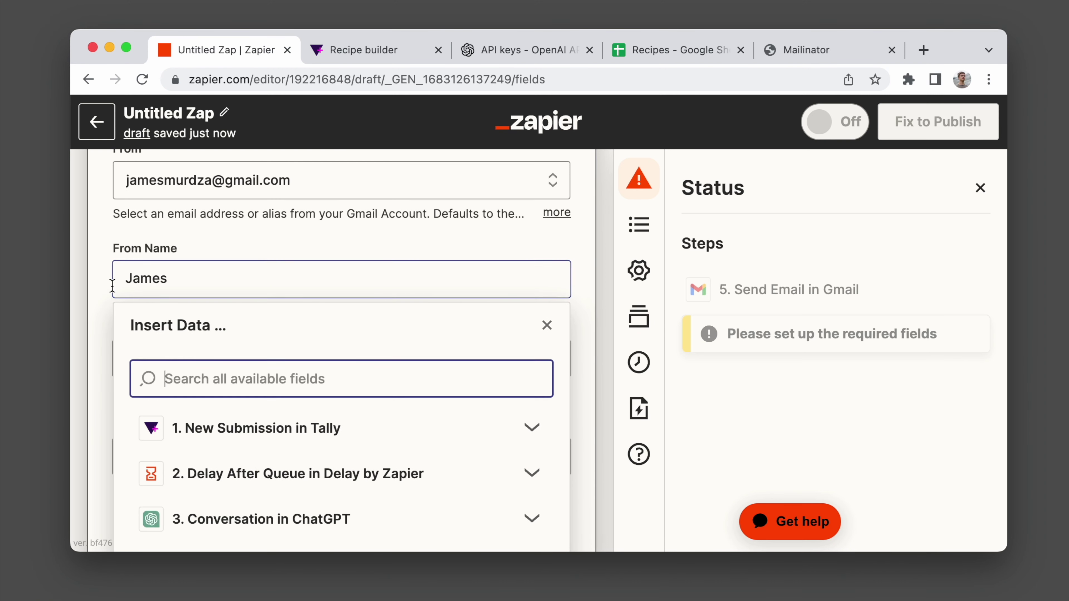
click(102, 290)
Set the email subject to 'Your Recipe'.
click(149, 292)
scroll(150, 289, down, 3)
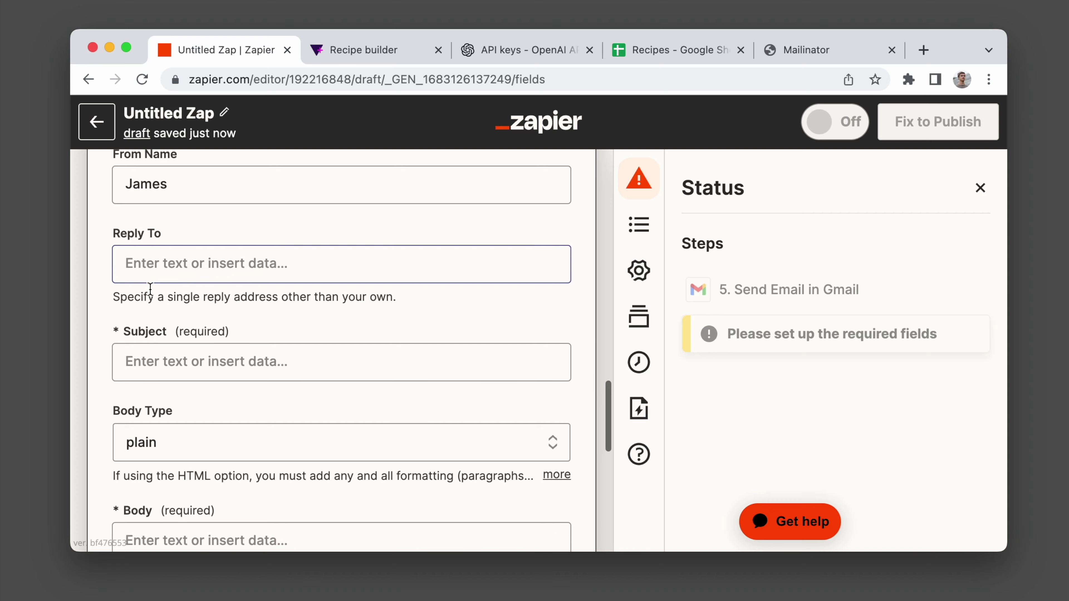
click(151, 289)
text(Your Recipe)
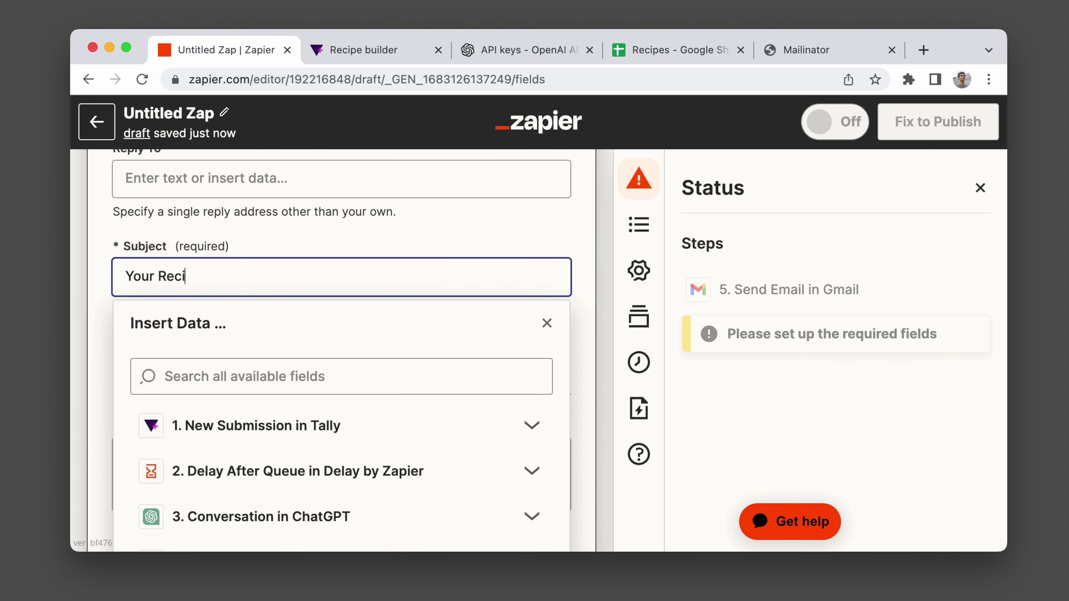
click(105, 283)
scroll(105, 283, down, 2)
scroll(105, 280, down, 1)
scroll(106, 280, up, 1)
Insert ChatGPT's Assistant Response Message as the email body.
click(179, 400)
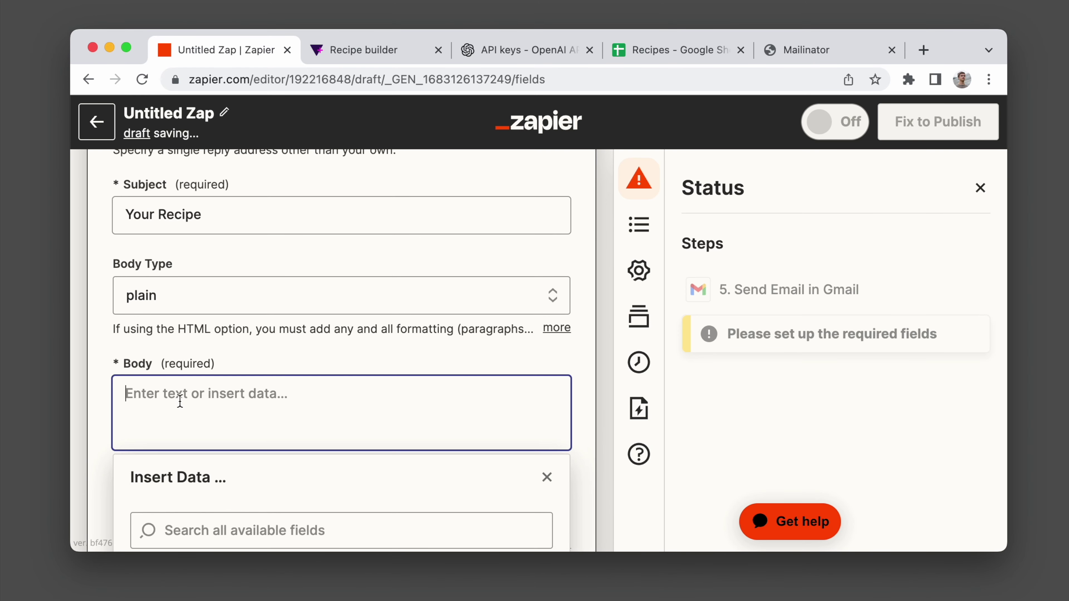
scroll(185, 379, down, 3)
scroll(202, 337, down, 3)
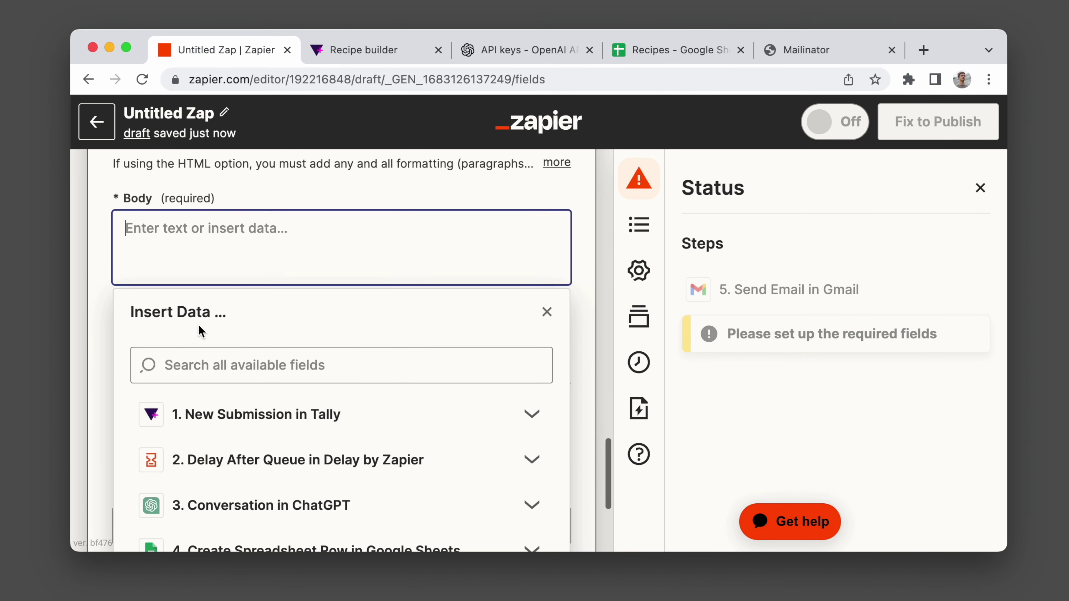
click(208, 434)
scroll(206, 440, down, 10)
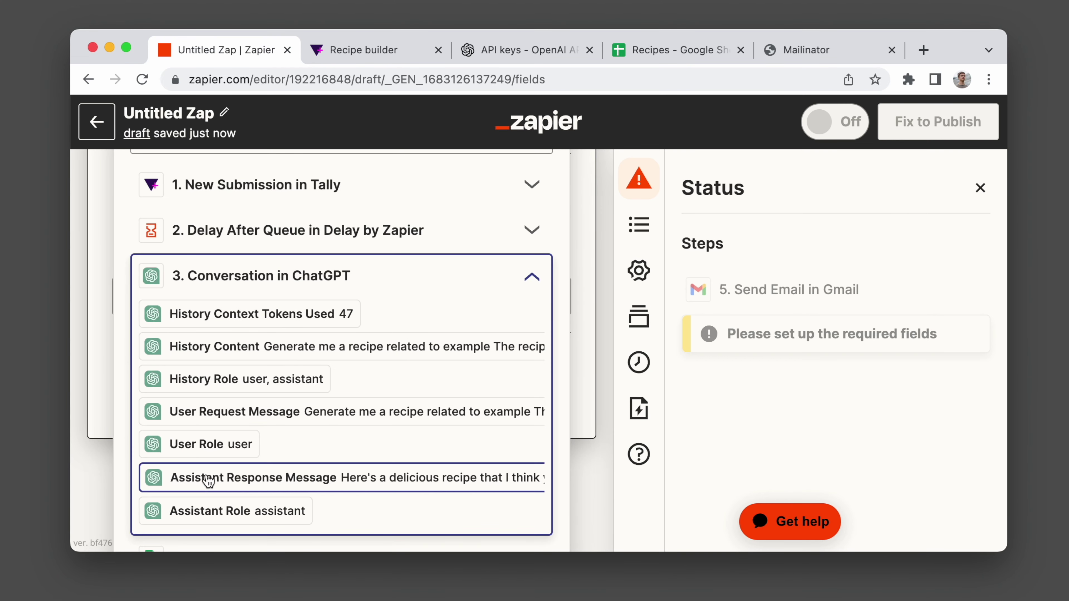
click(215, 478)
scroll(269, 484, down, 10)
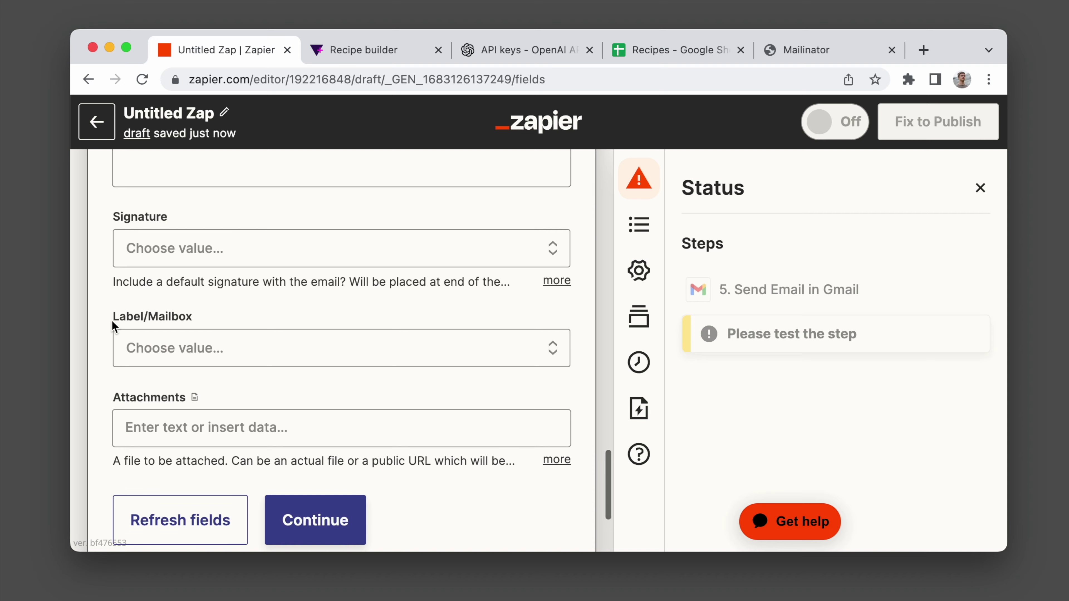
scroll(112, 323, down, 5)
Skip the Gmail step test and publish the Zap, confirming in the dialog.
click(293, 335)
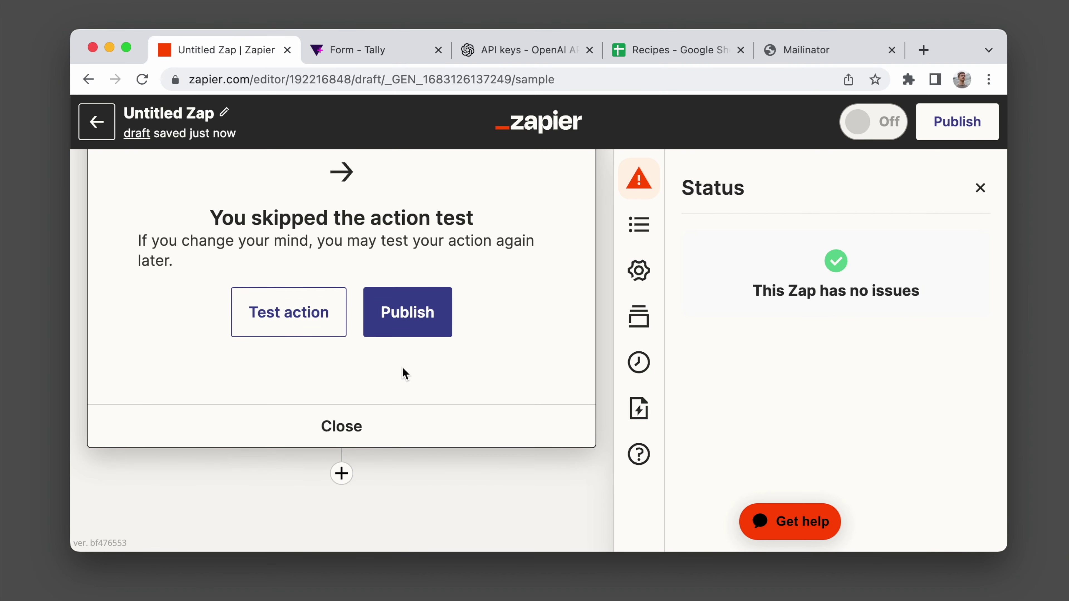
click(421, 332)
click(506, 353)
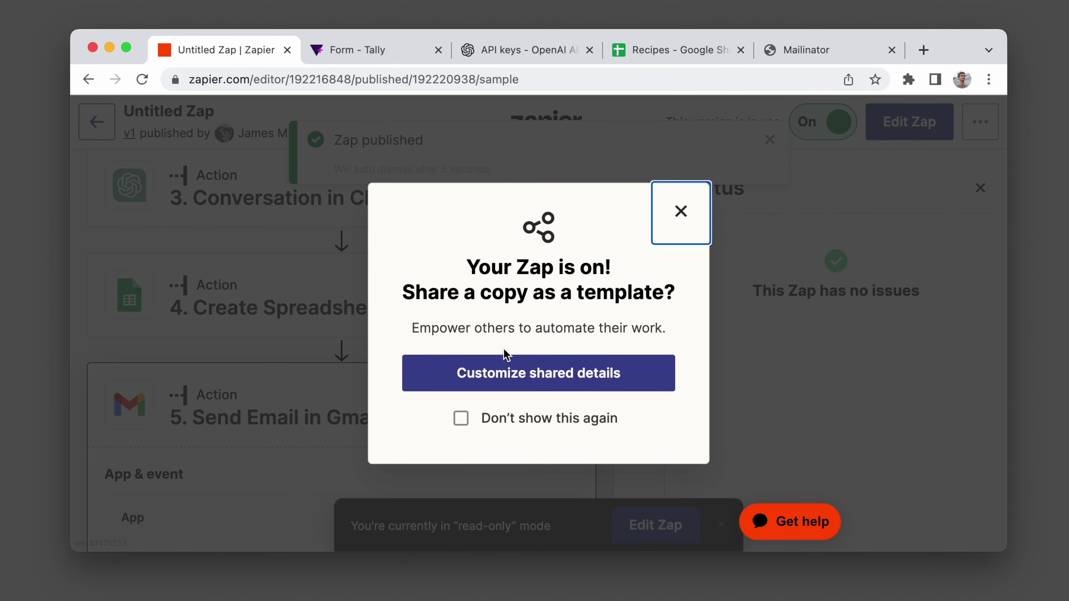
key(ctrl+Tab)
Copy the Recipe builder form's share link and load the public form in a new window.
click(701, 120)
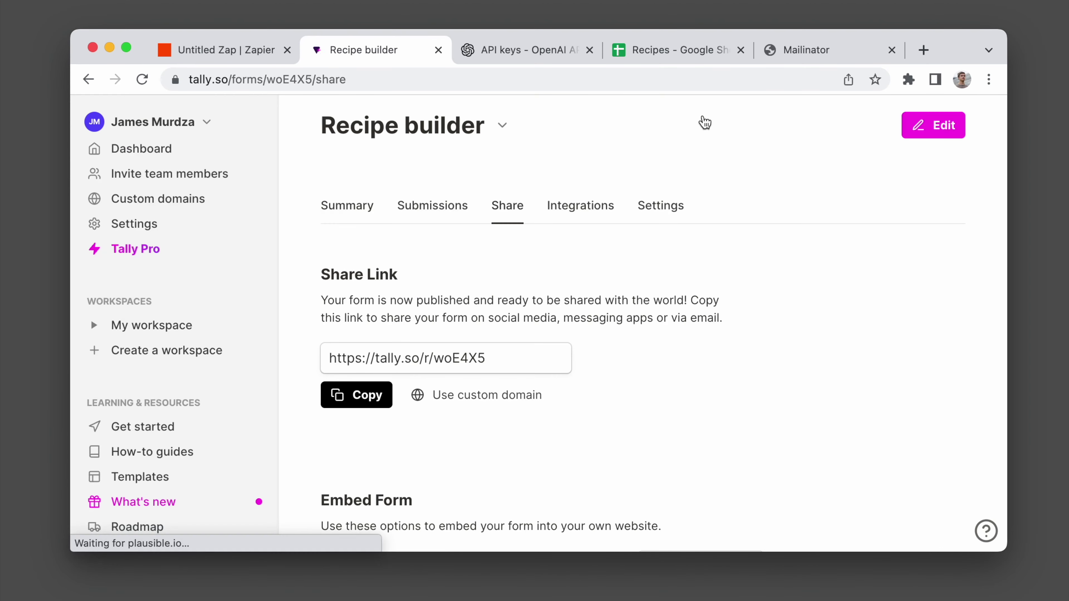
click(376, 397)
key(super+n)
text(https://tally.so/r/woE4X5)
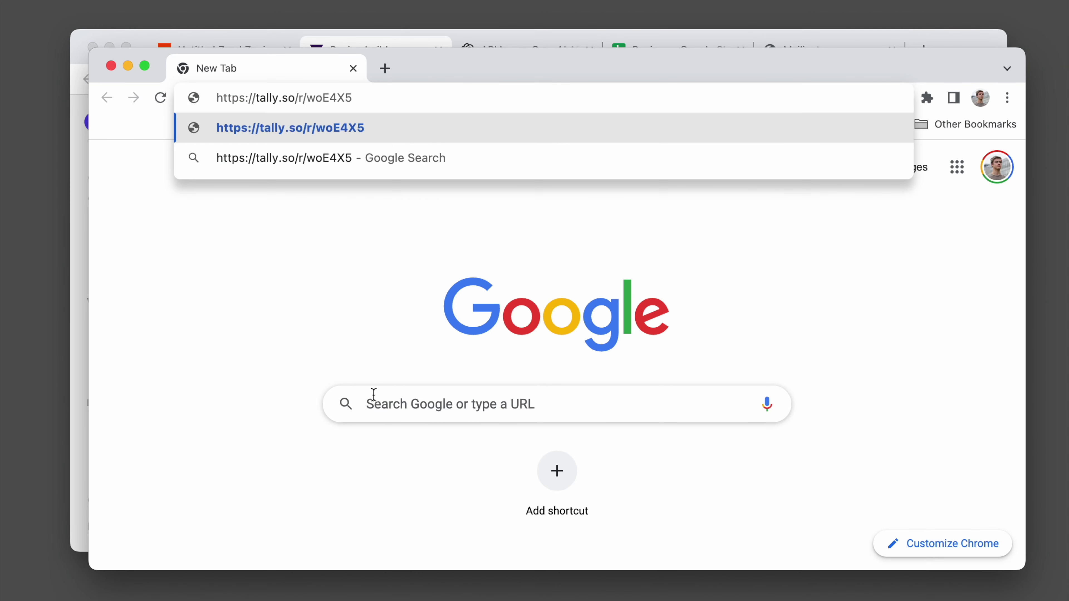
key(Return)
Fill in a name, a Mailinator test email, cuisine Tamales and spice level 9, then submit.
scroll(373, 395, down, 3)
text(James)
key(Tab)
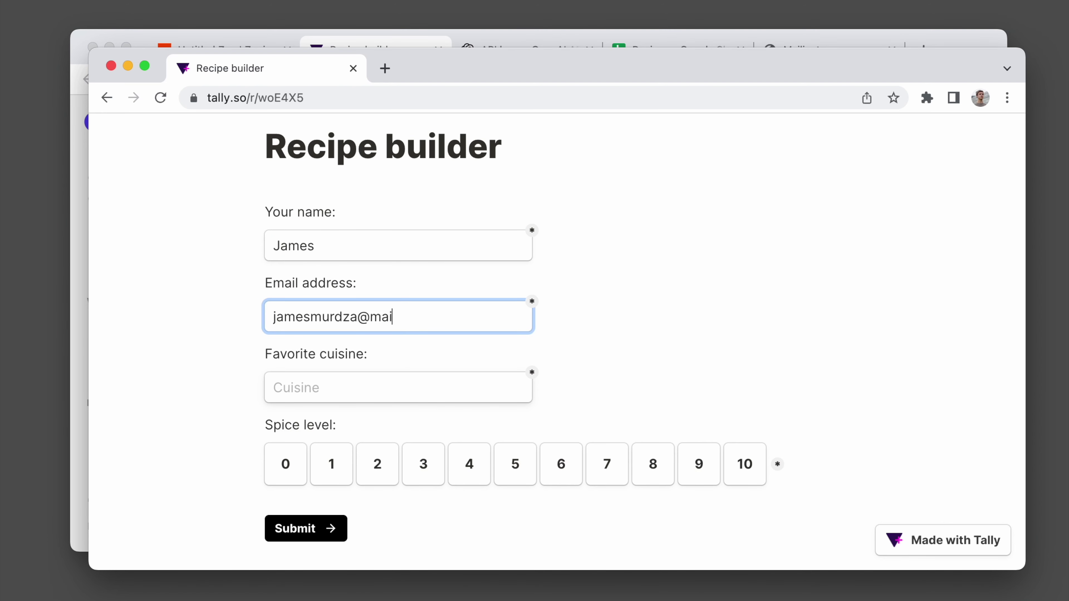
key(Tab)
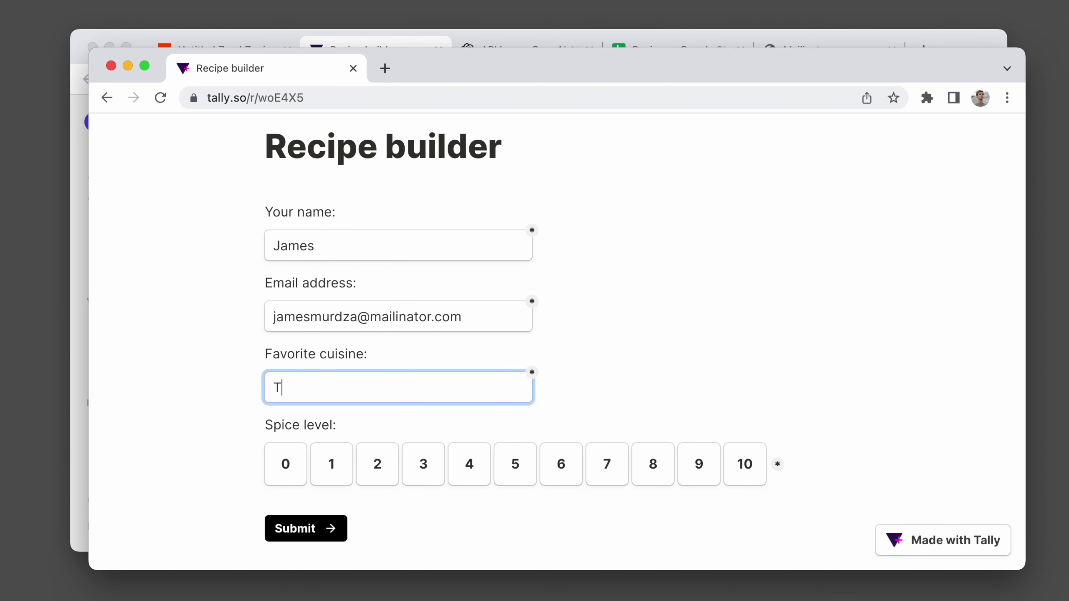
click(685, 468)
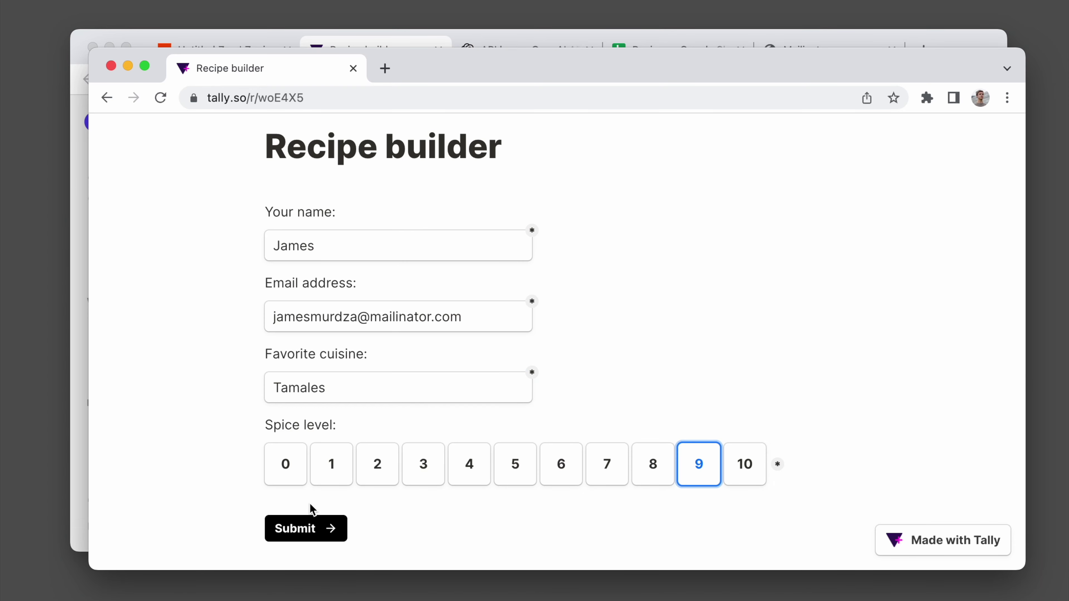
click(306, 526)
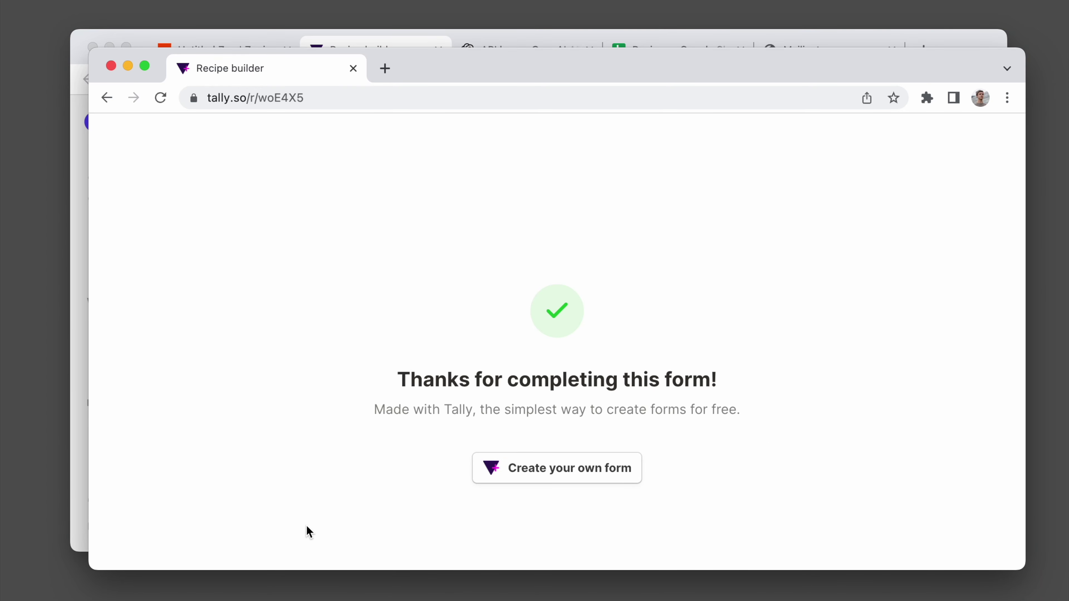
key(super+grave)
Reload the Mailinator inbox, open the 'Your Recipe' email and scroll through the spicy tamales recipe.
key(super+r)
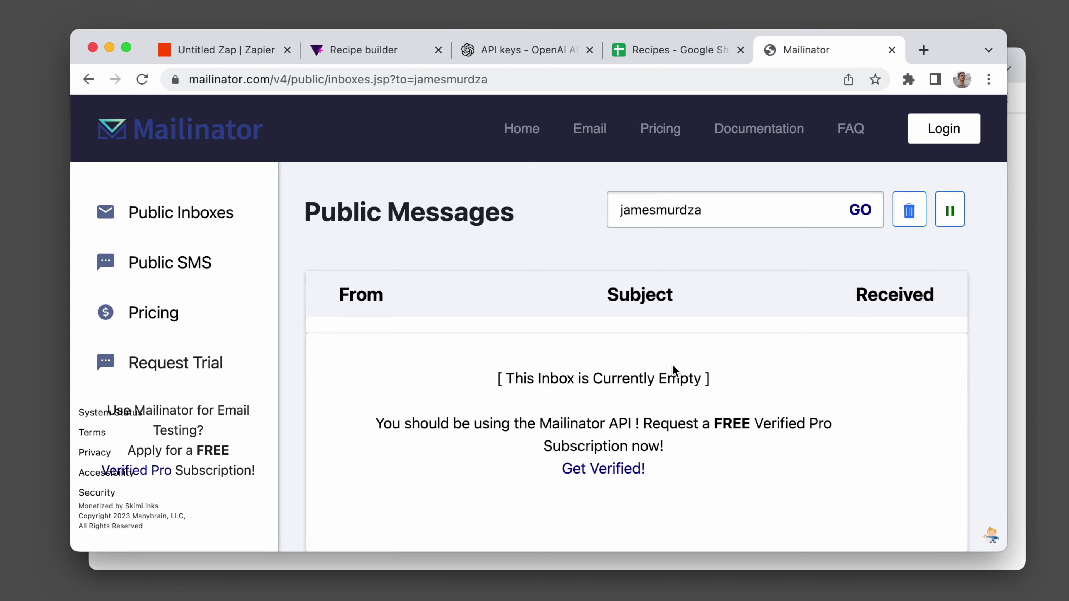
key(super+r)
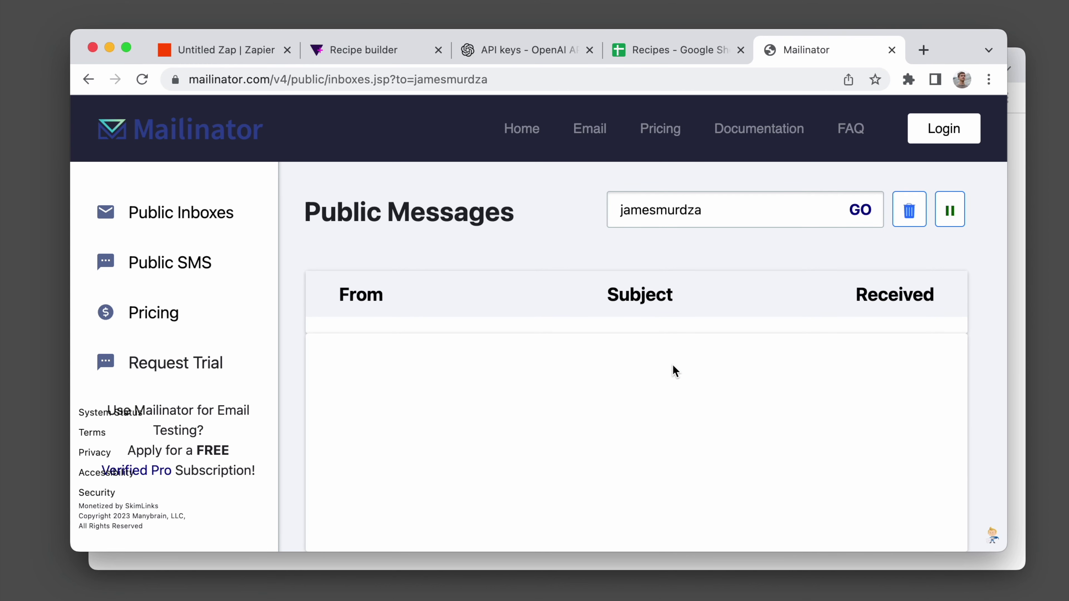
click(649, 356)
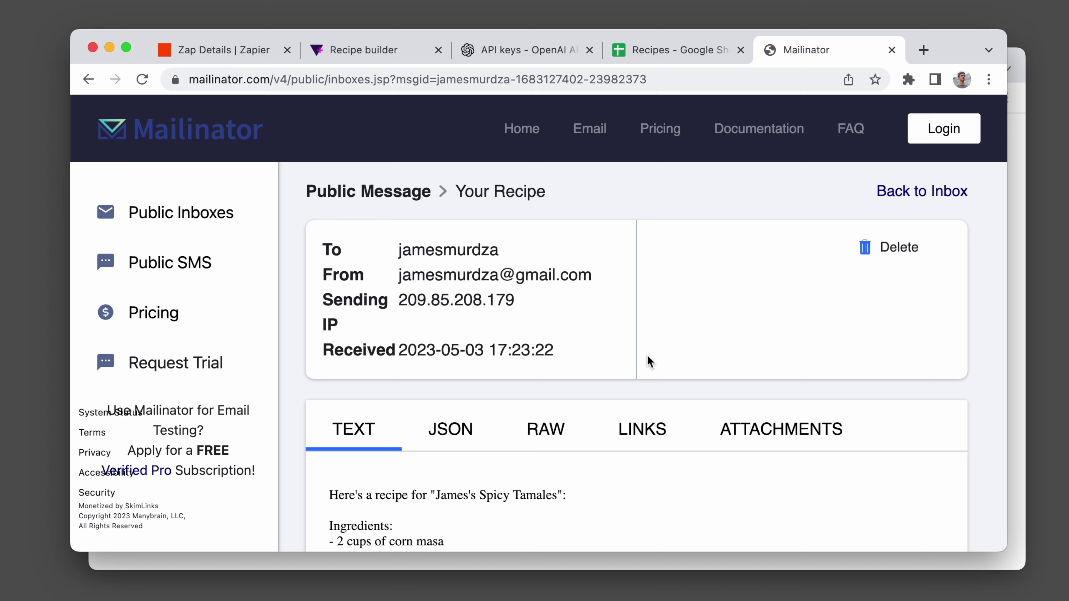
scroll(523, 326, down, 3)
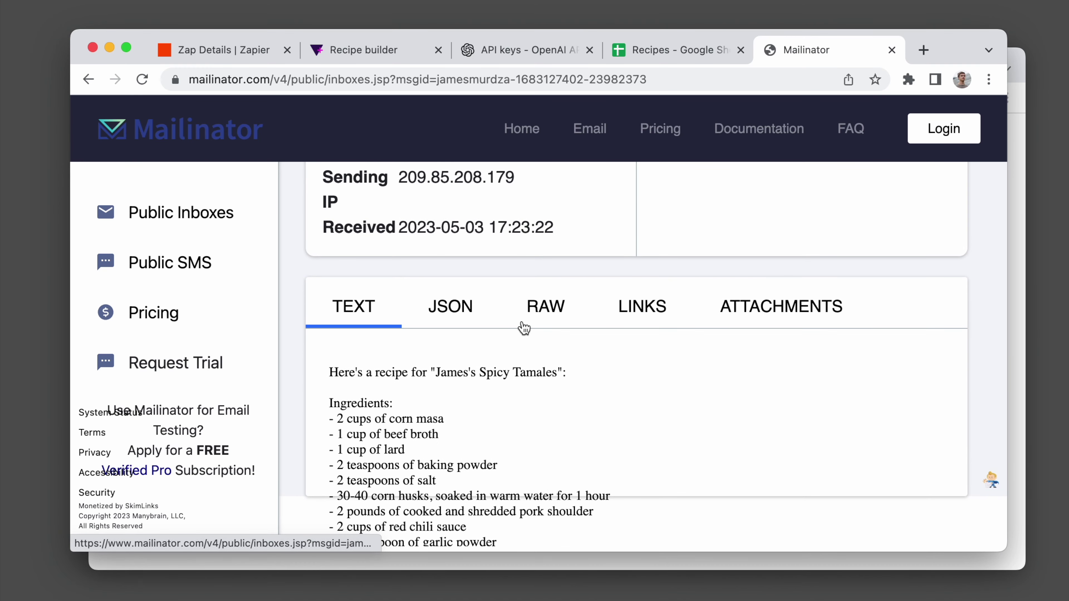
scroll(509, 442, down, 5)
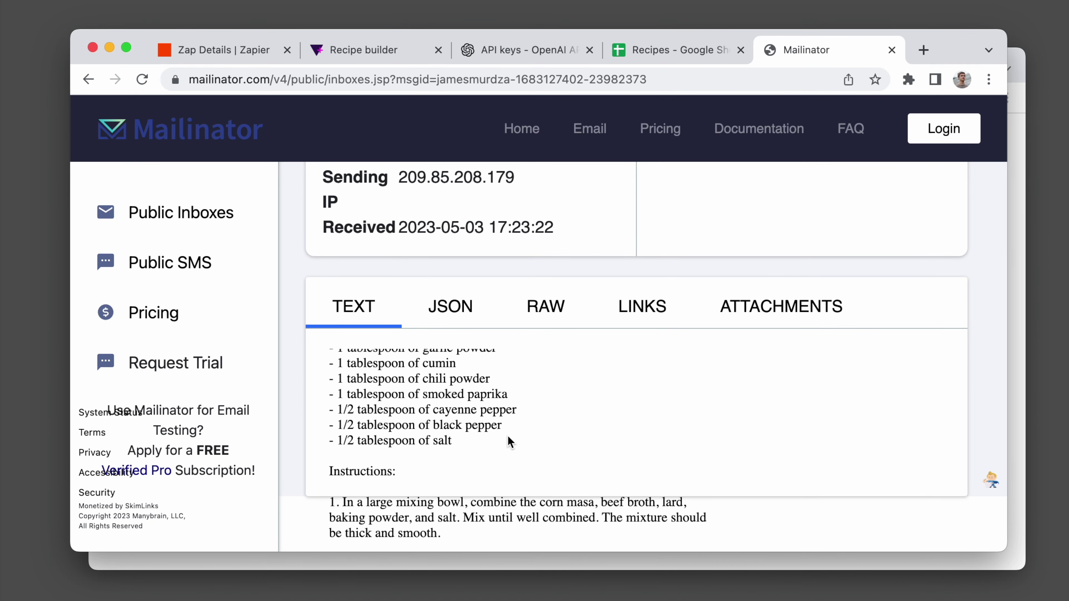
scroll(509, 441, down, 5)
scroll(508, 435, down, 3)
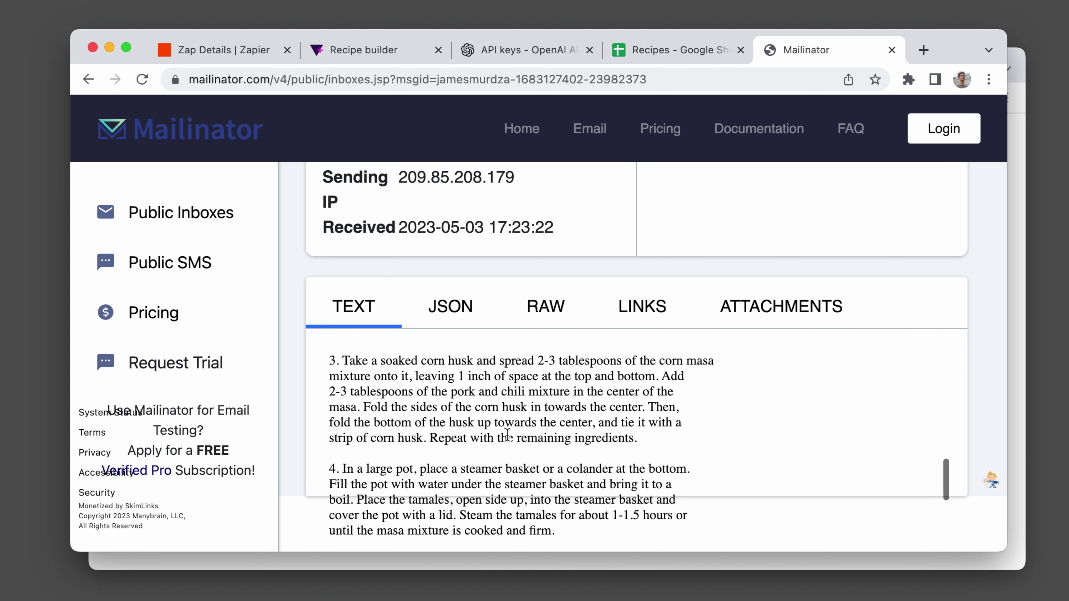